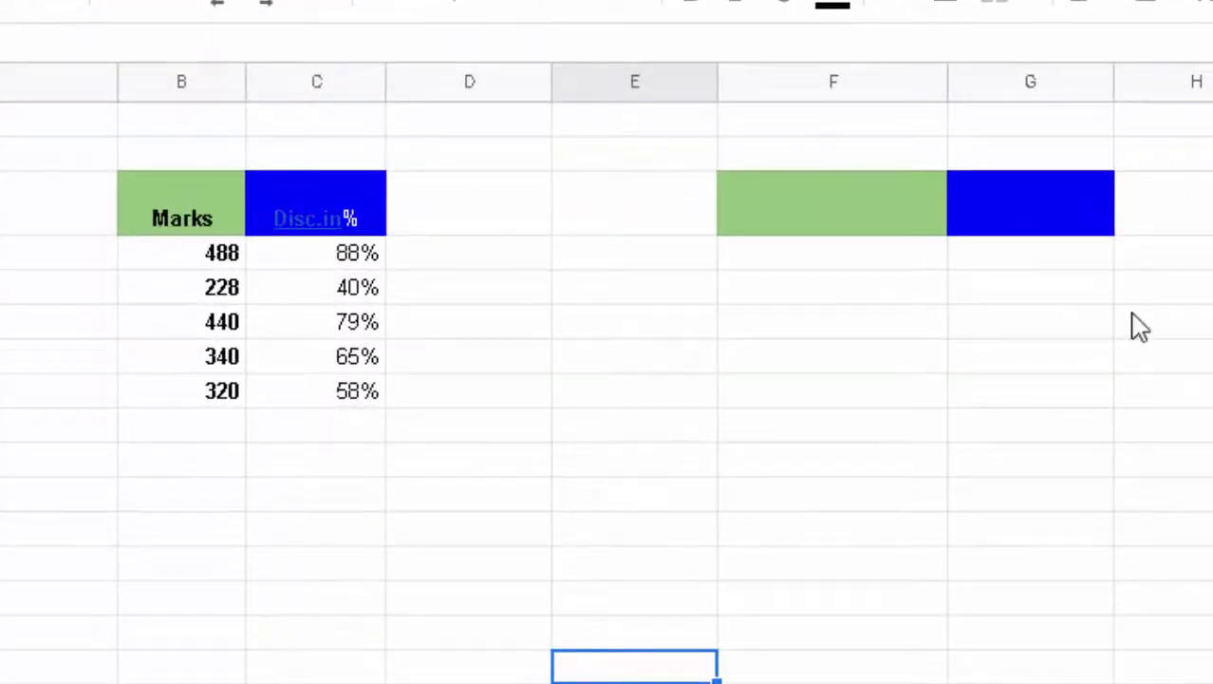
- Bold the Disc.in% values 88% through 58% in C4:C8, then select the table B3:C8
left_click(190, 260)
left_click_drag(189, 260, 190, 407)
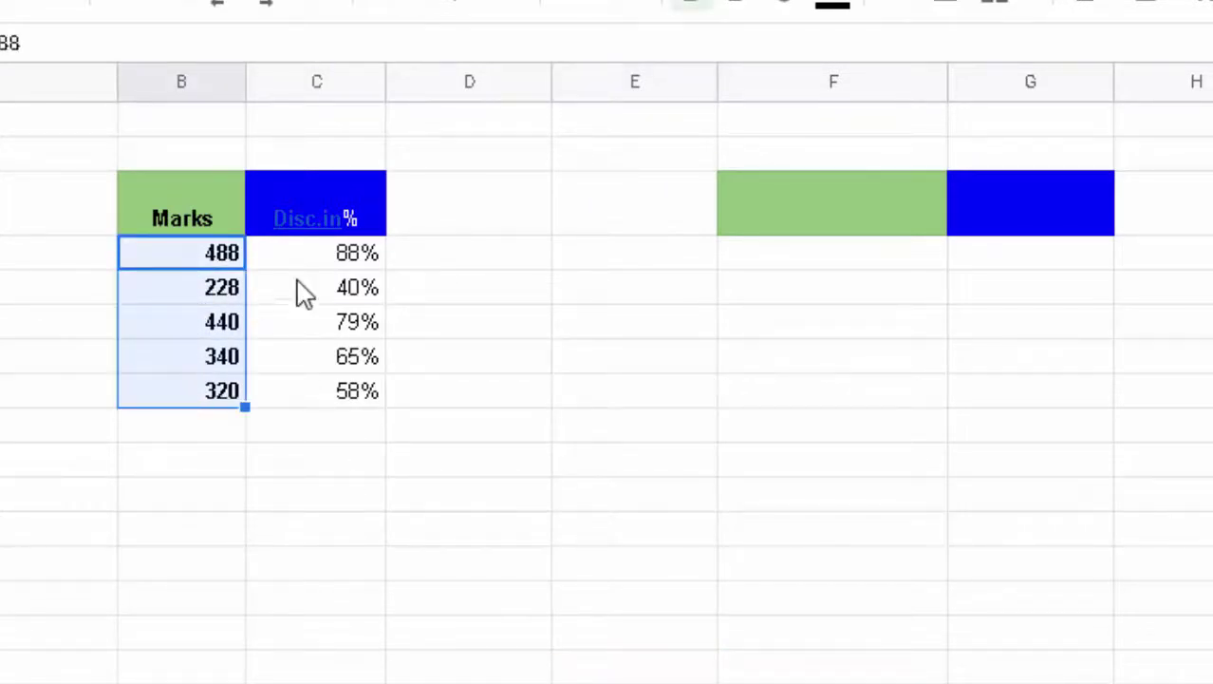
left_click_drag(327, 270, 324, 393)
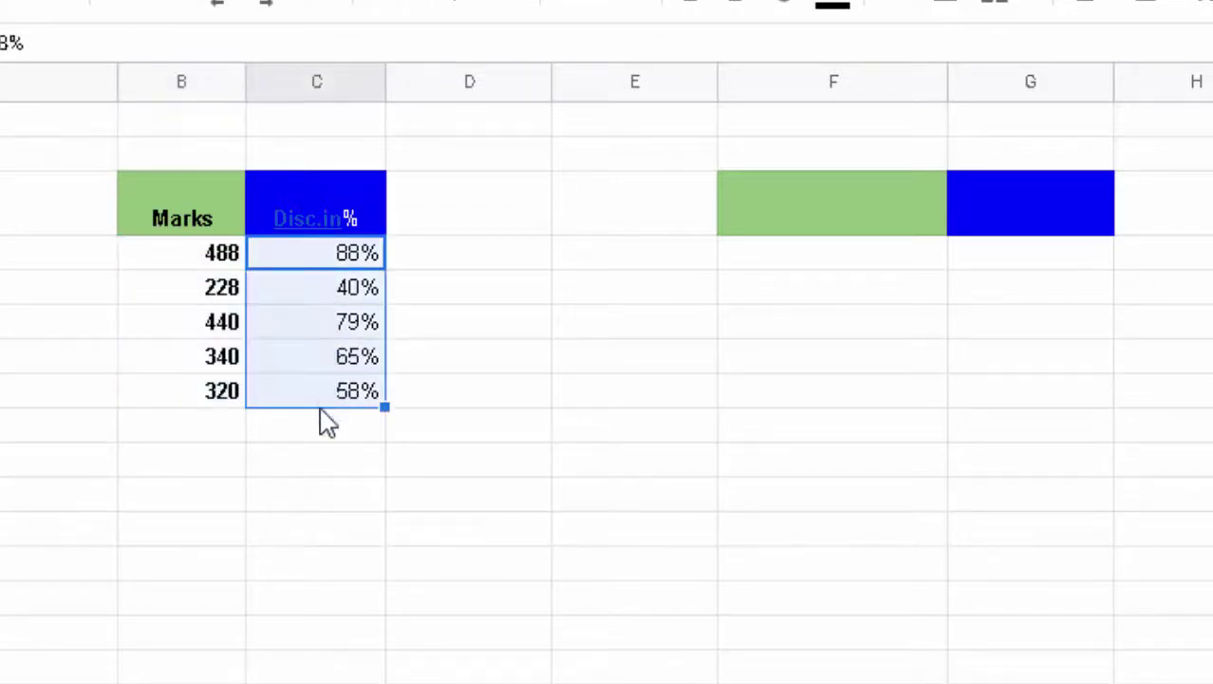
left_click(363, 495)
left_click_drag(344, 259, 355, 395)
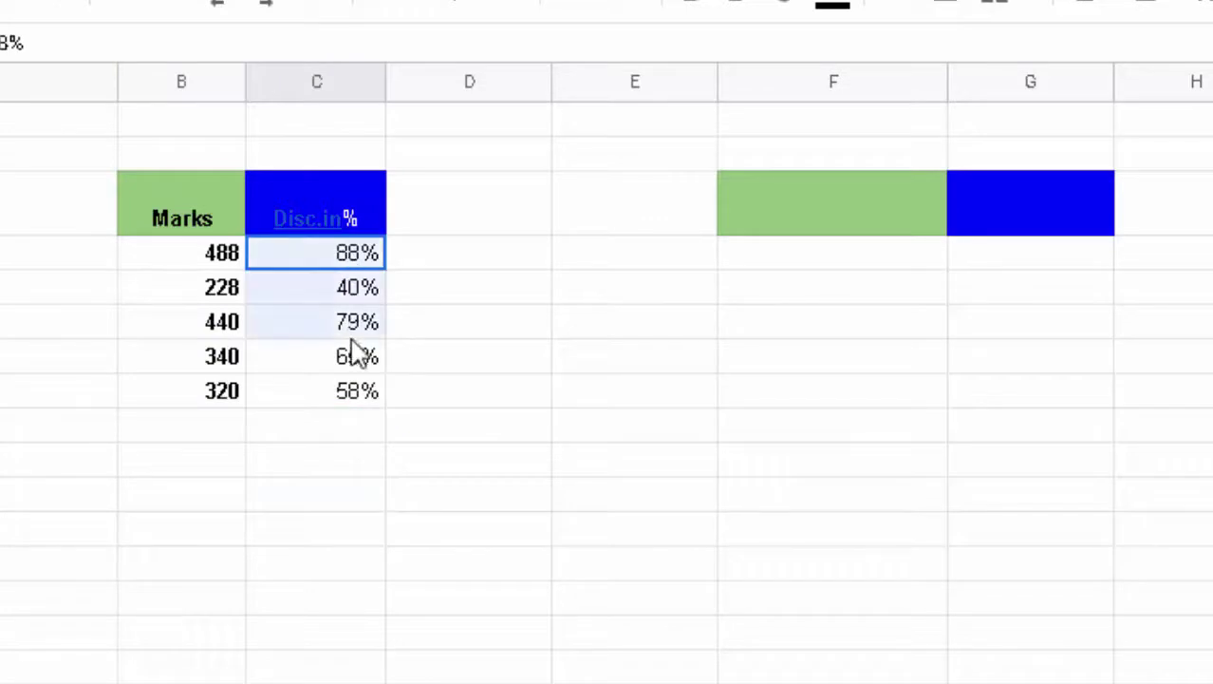
left_click(680, 9)
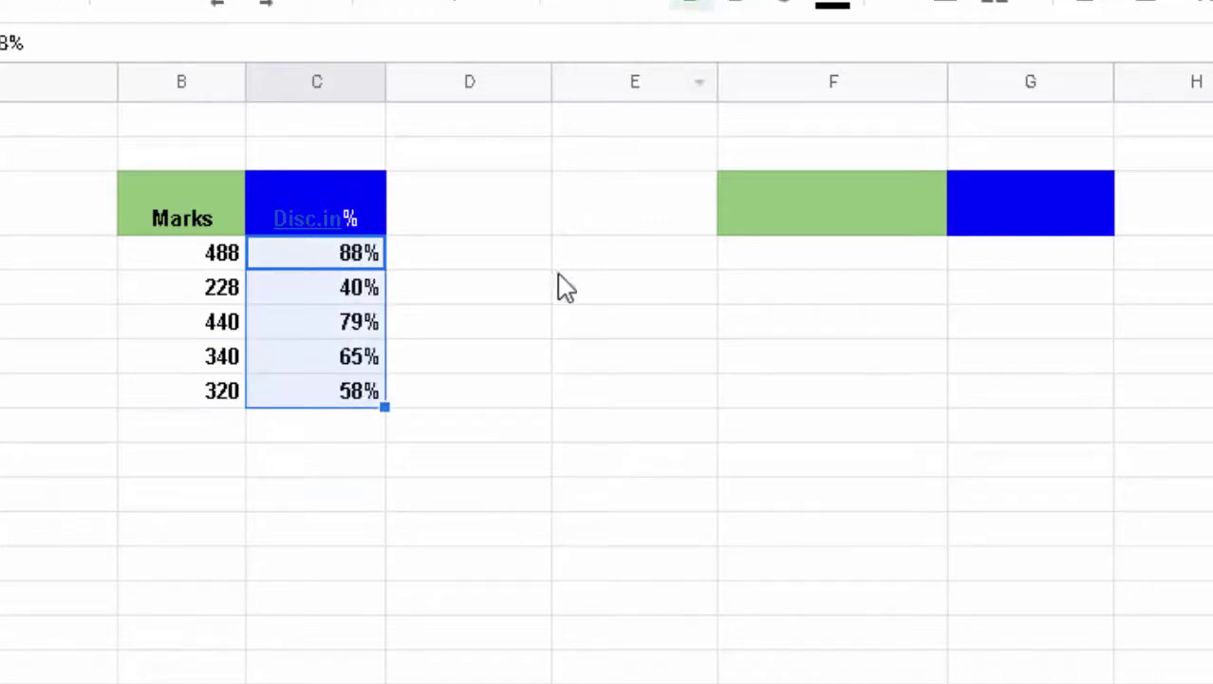
left_click(528, 429)
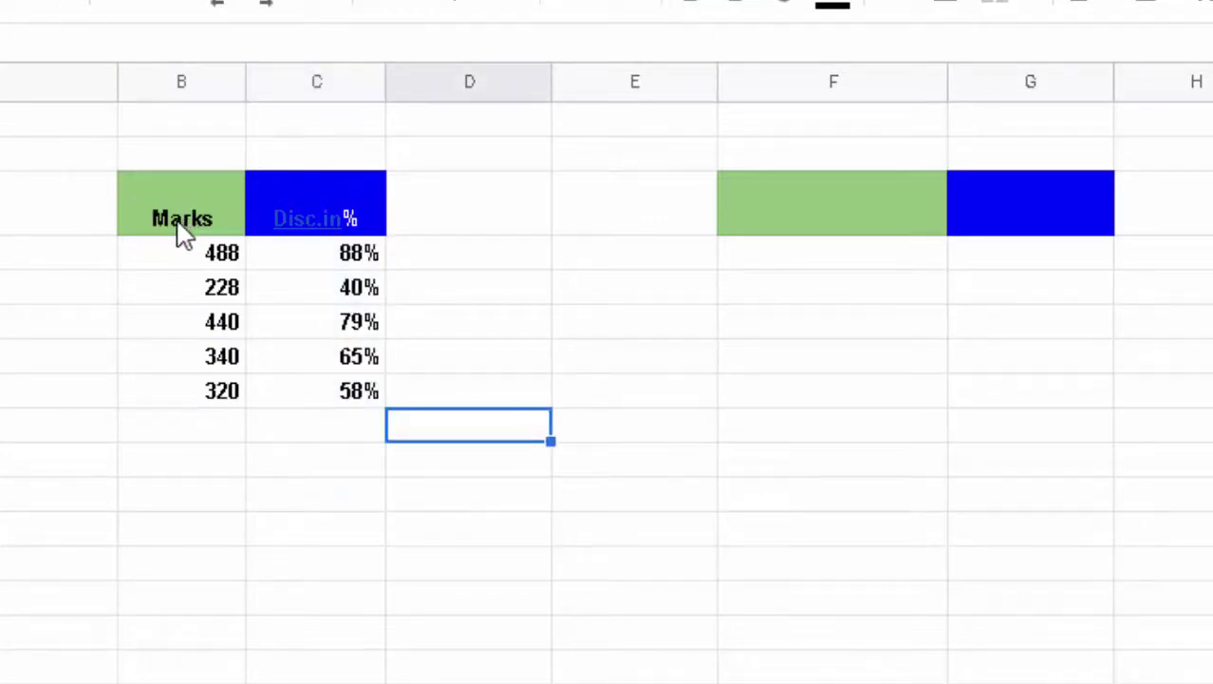
left_click_drag(161, 226, 342, 395)
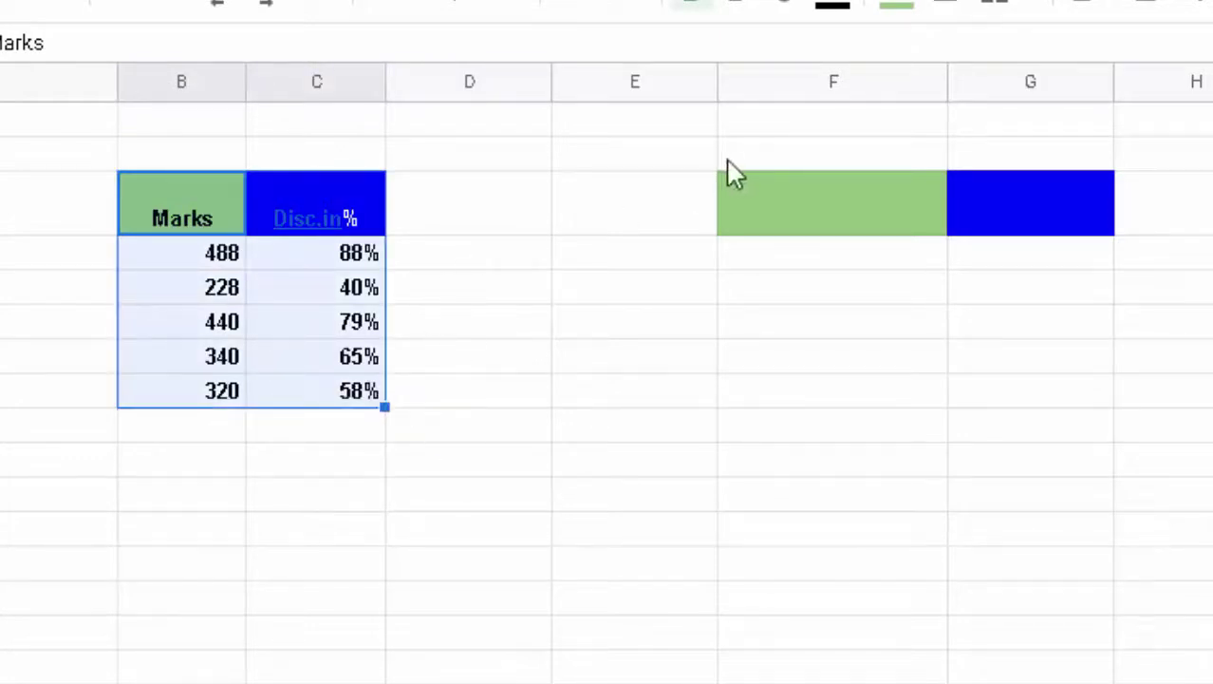
- Apply all borders to the Marks and Disc.in% table B3:C8
left_click(961, 7)
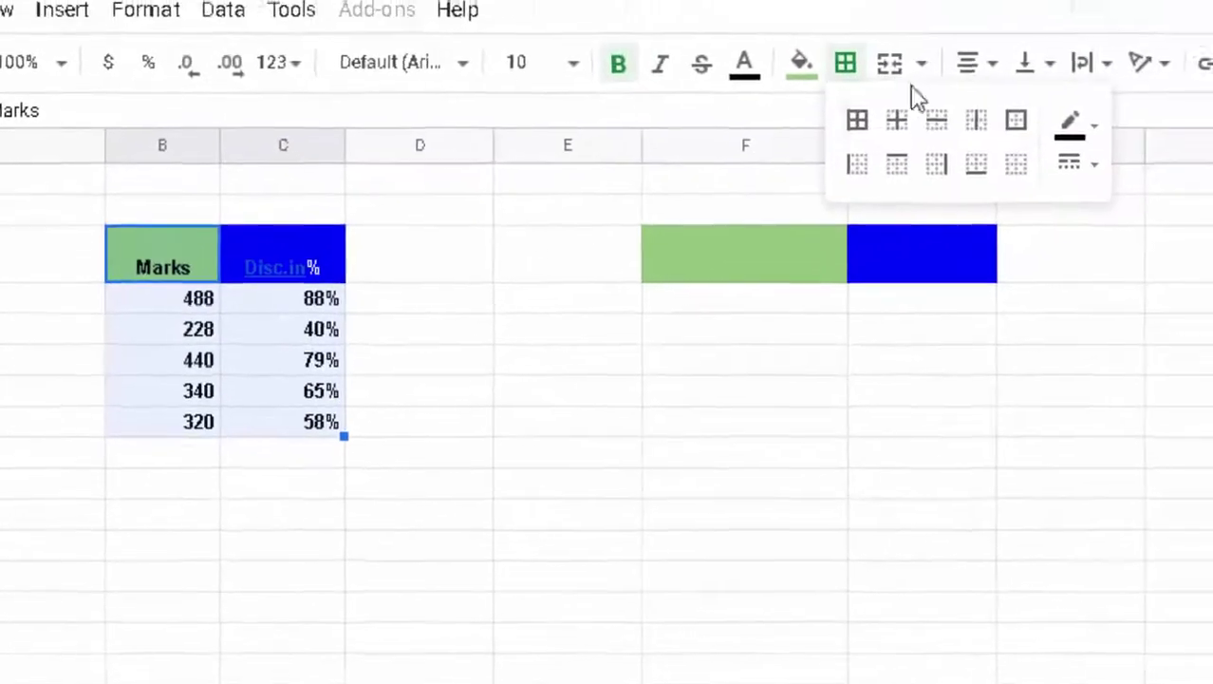
left_click(902, 224)
left_click(668, 594)
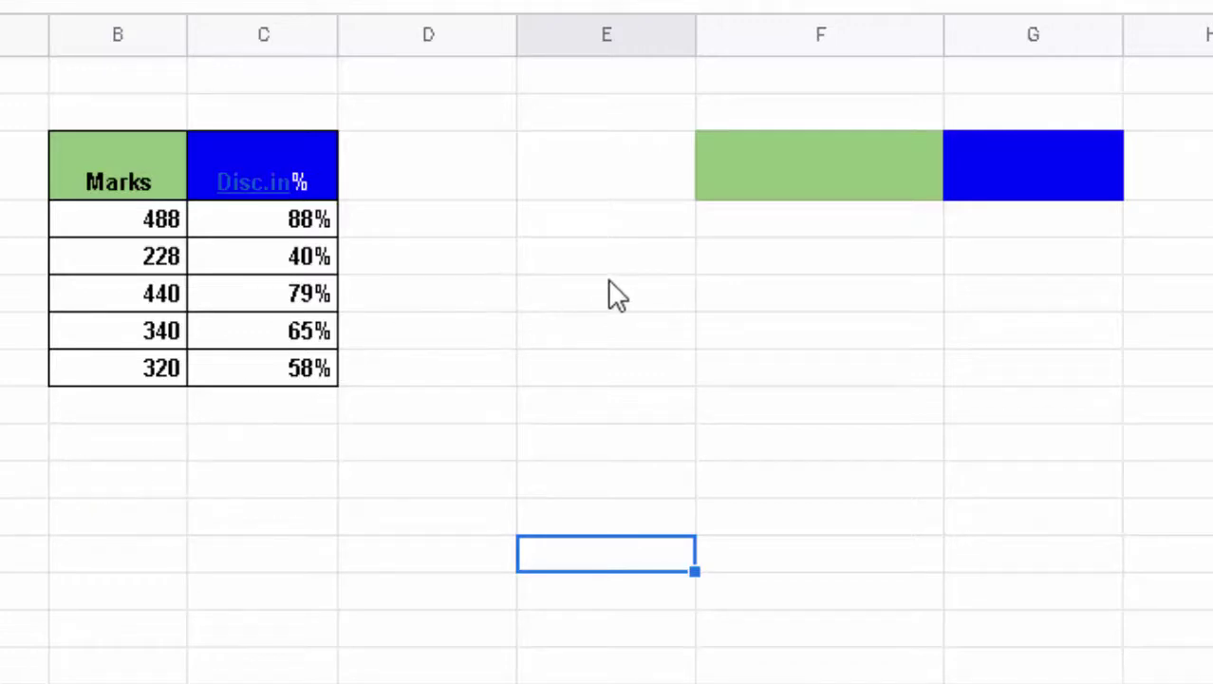
- Enter =SORT(B4:C8) in F4 to get a sorted copy of the Marks and percentages
left_click(744, 186)
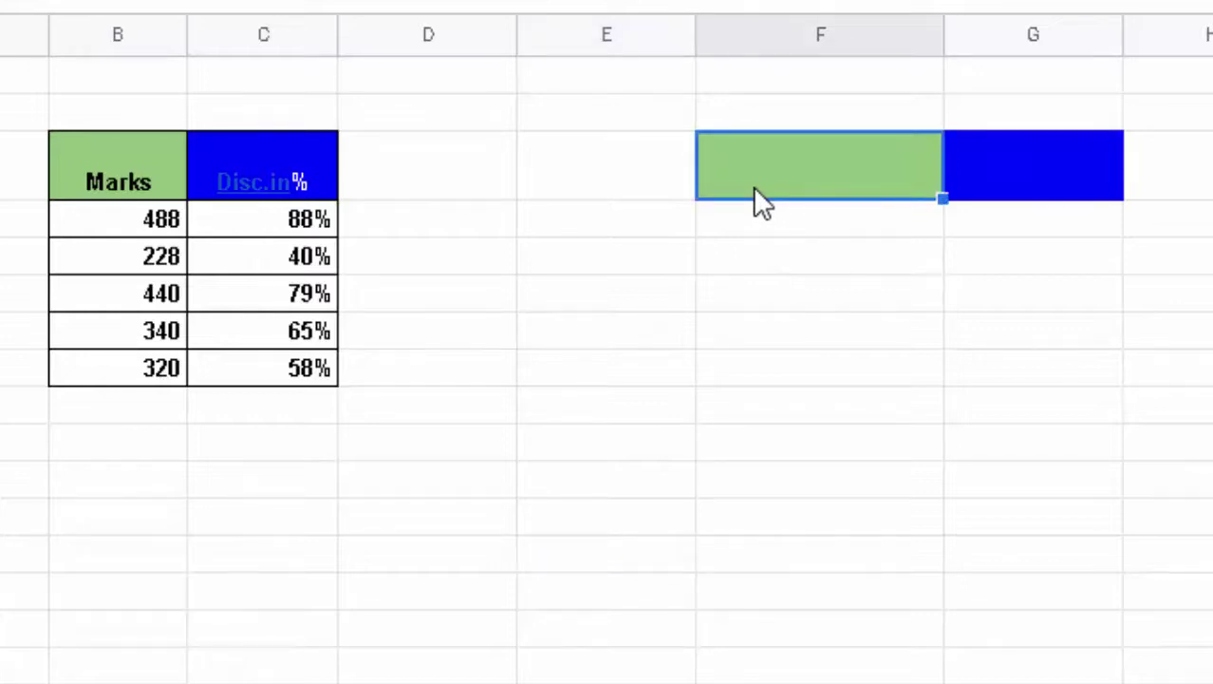
type("=")
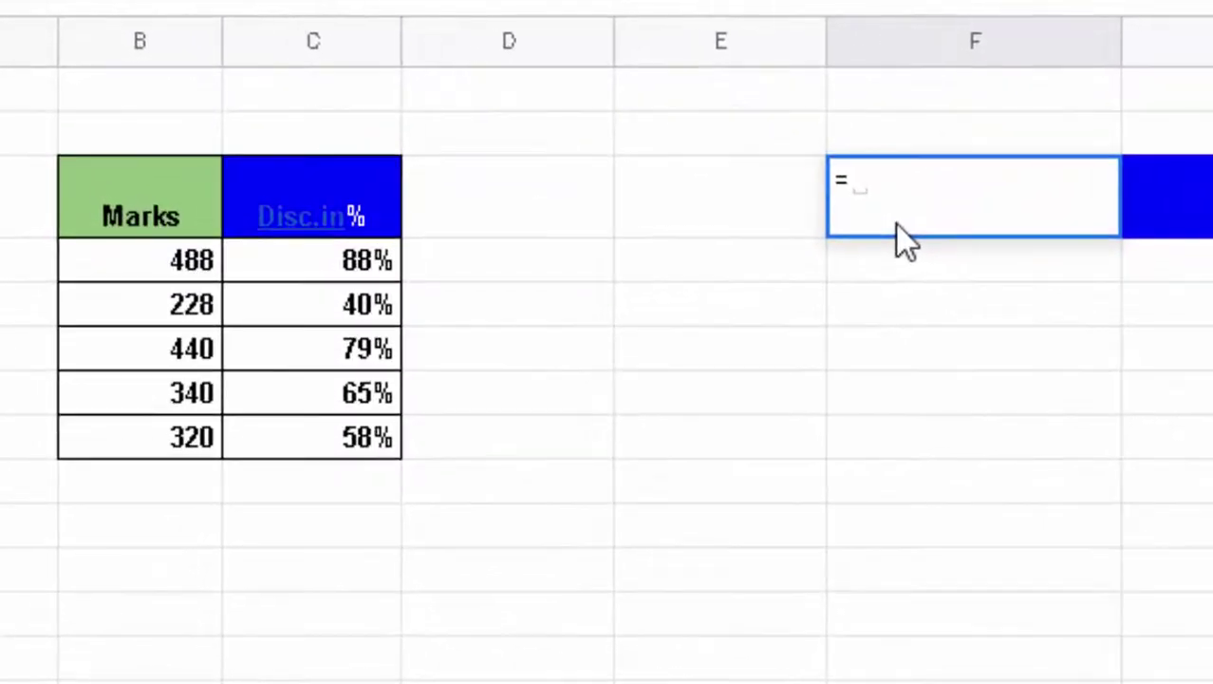
type("so")
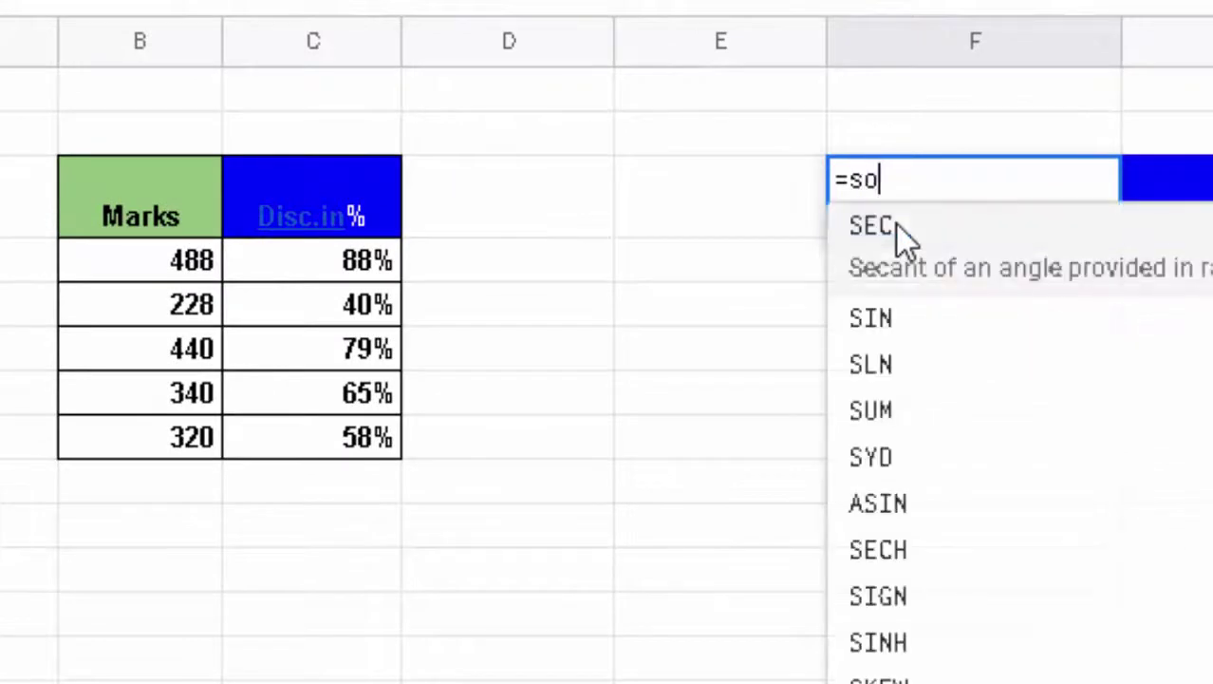
type("rt")
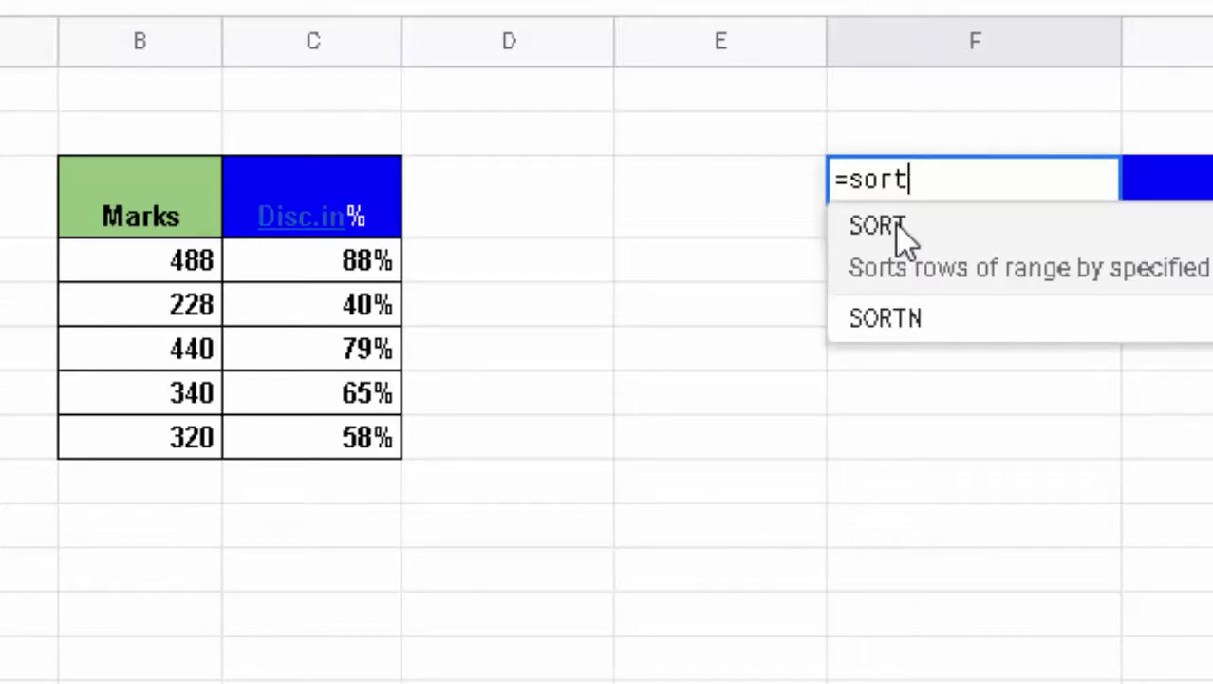
left_click(898, 226)
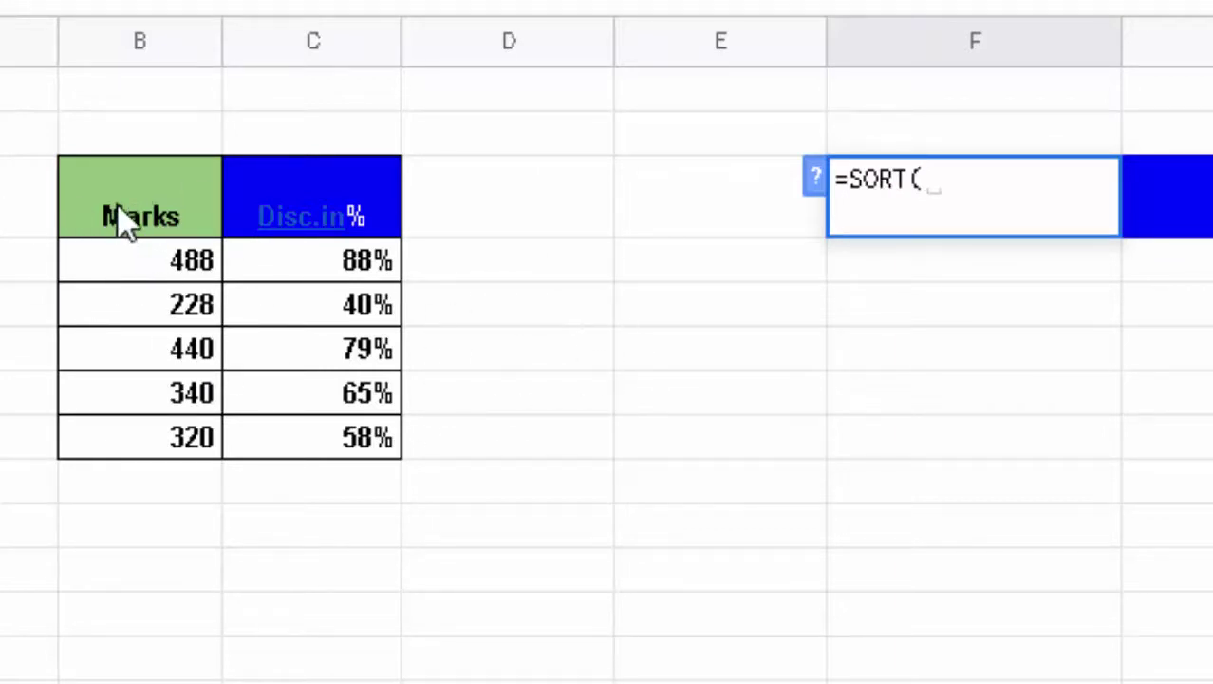
left_click(127, 268)
left_click_drag(173, 305, 361, 456)
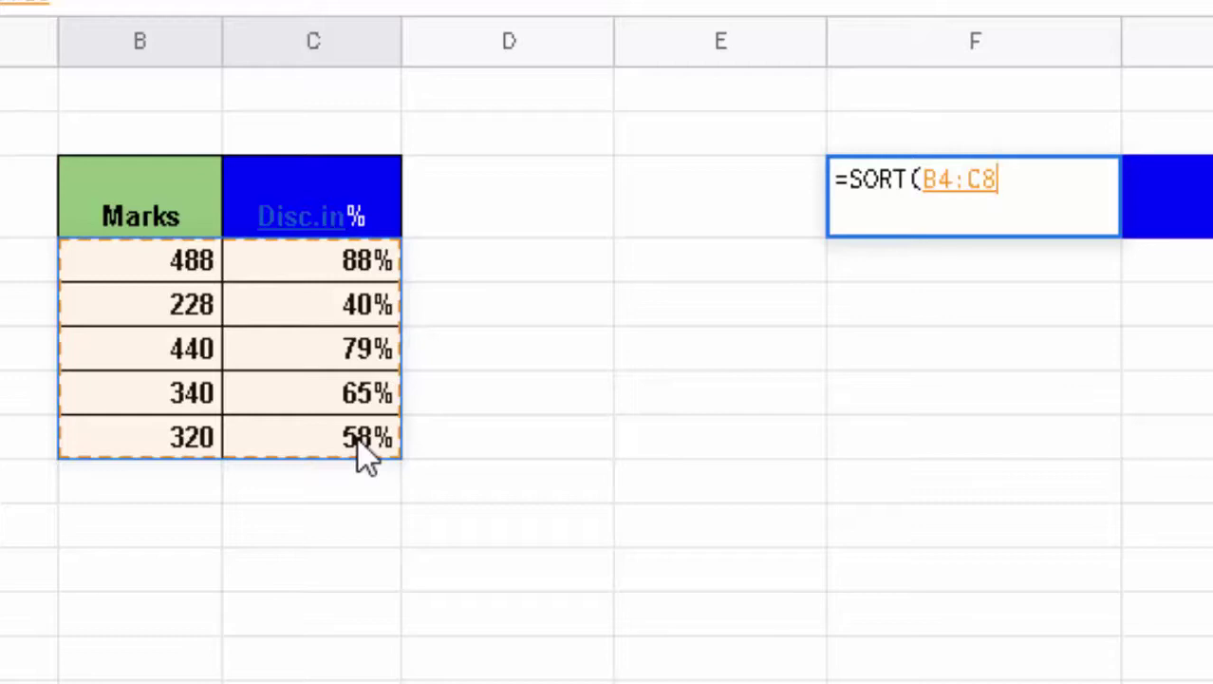
type(")")
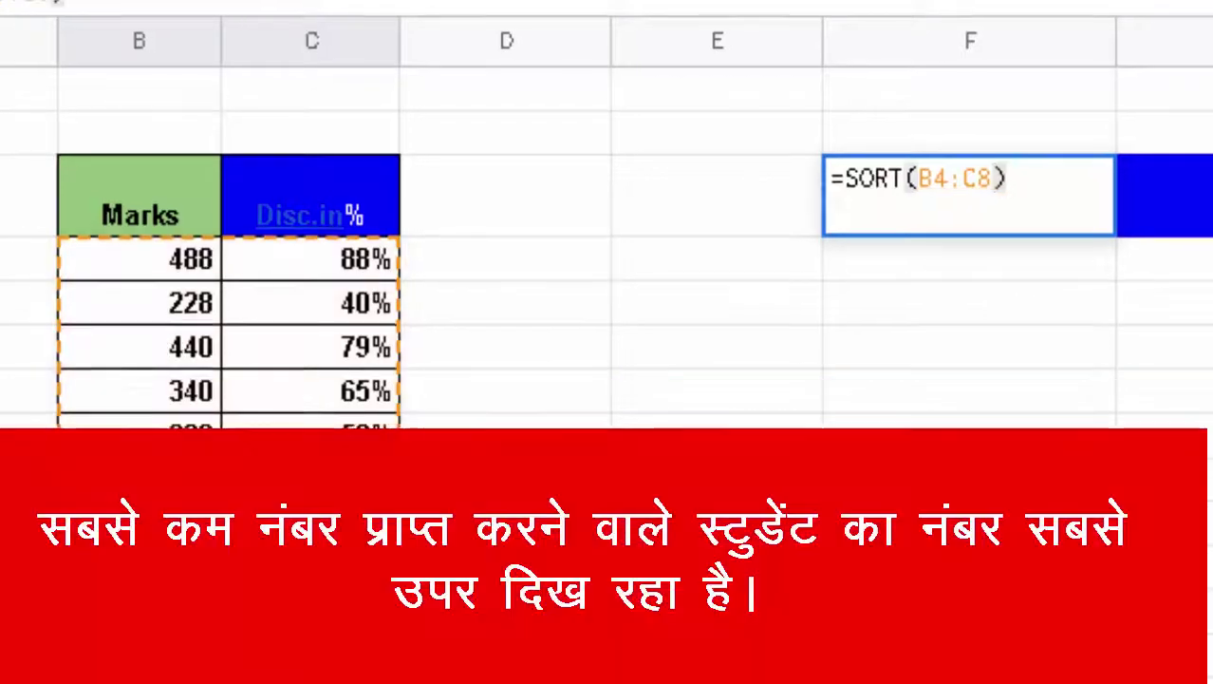
key("Return")
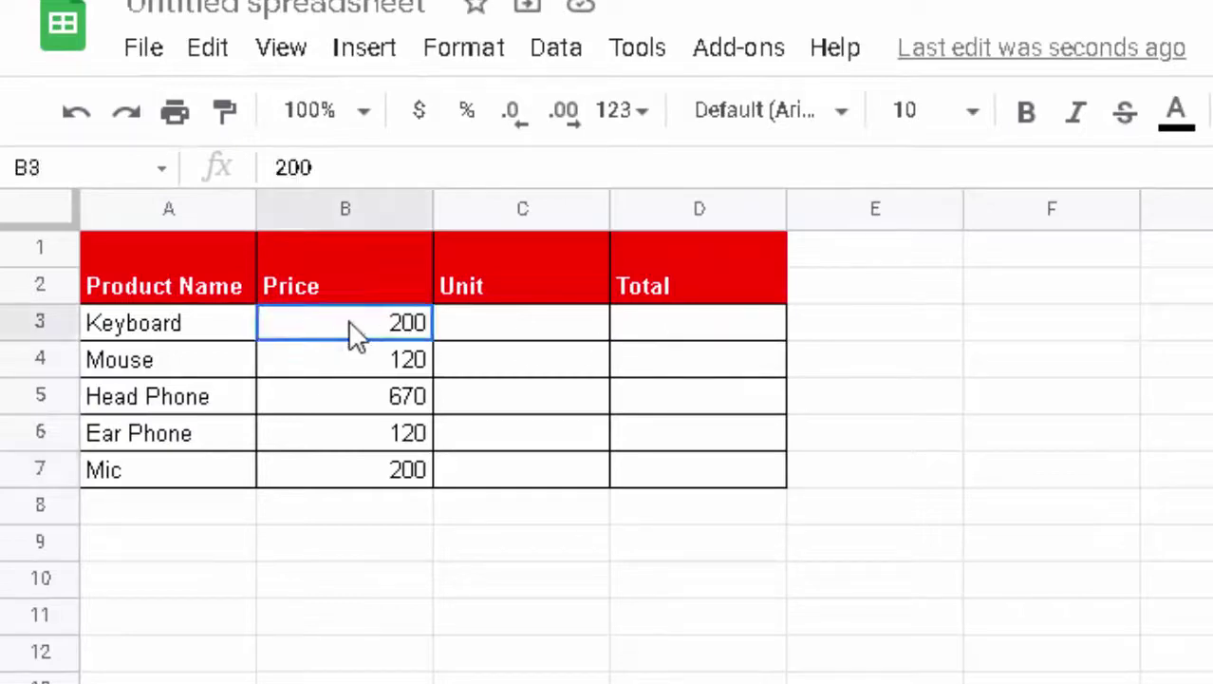
- Format the Price cells B3:B7 as Indian Rupee, showing values like ₹200.00
left_click_drag(346, 328, 361, 464)
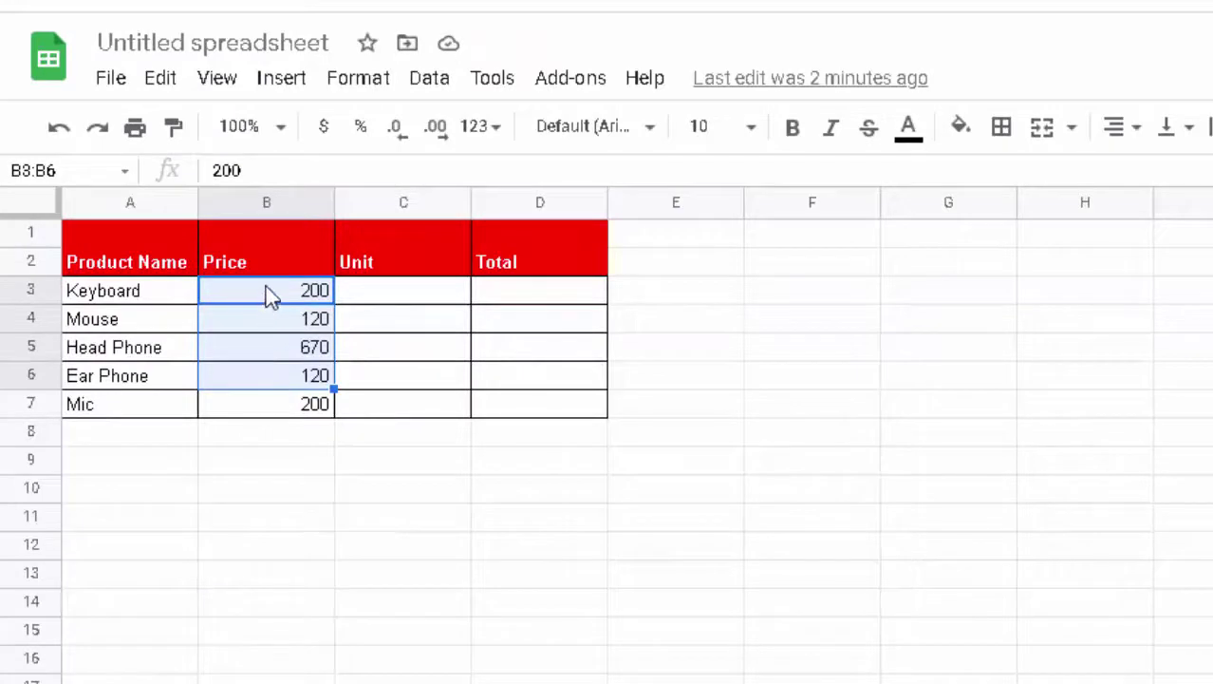
left_click_drag(266, 290, 255, 399)
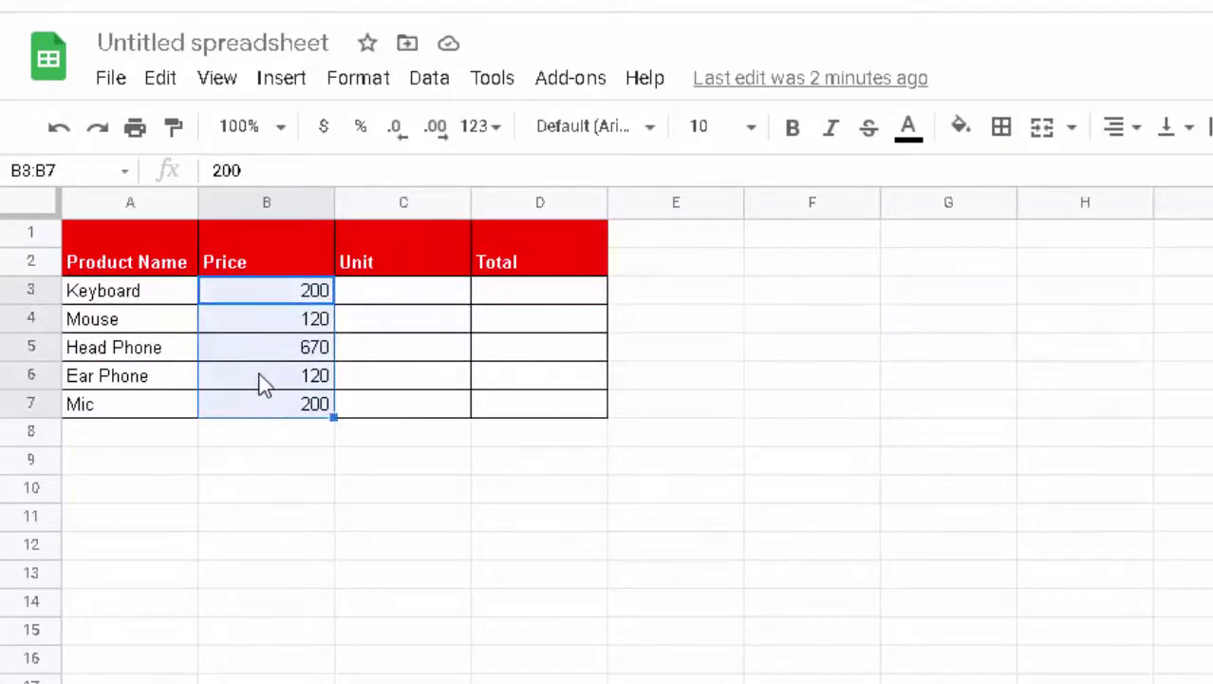
left_click(351, 81)
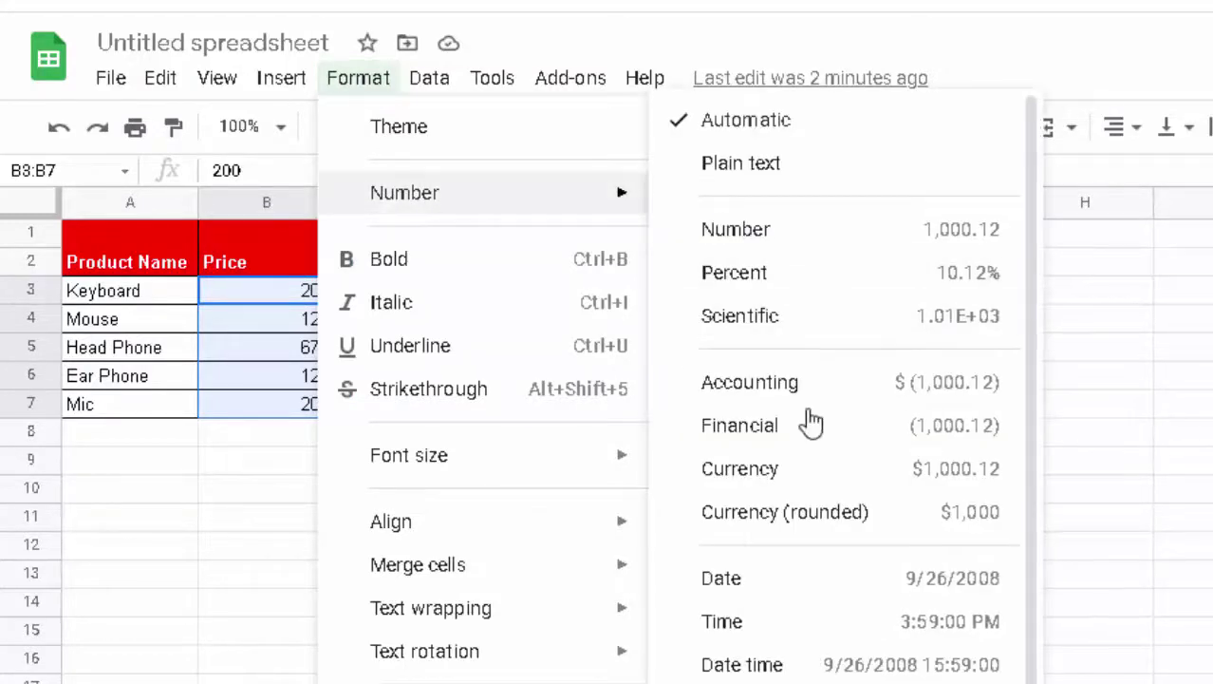
mouse_move(404, 193)
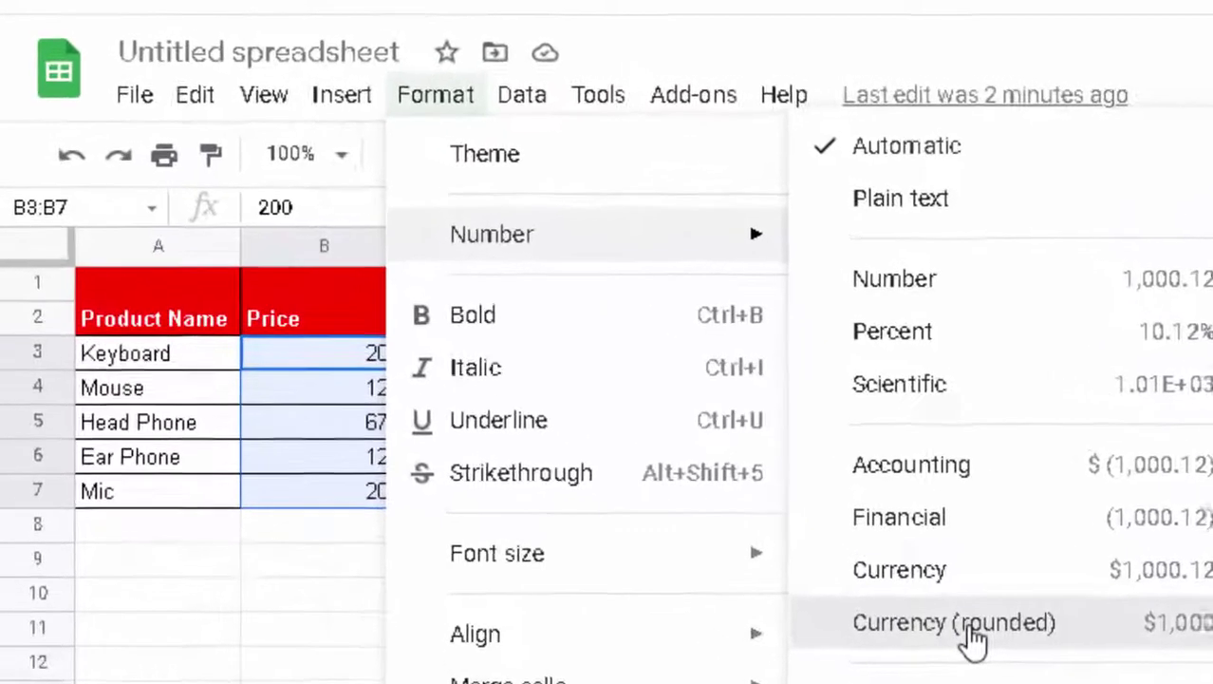
left_click(801, 517)
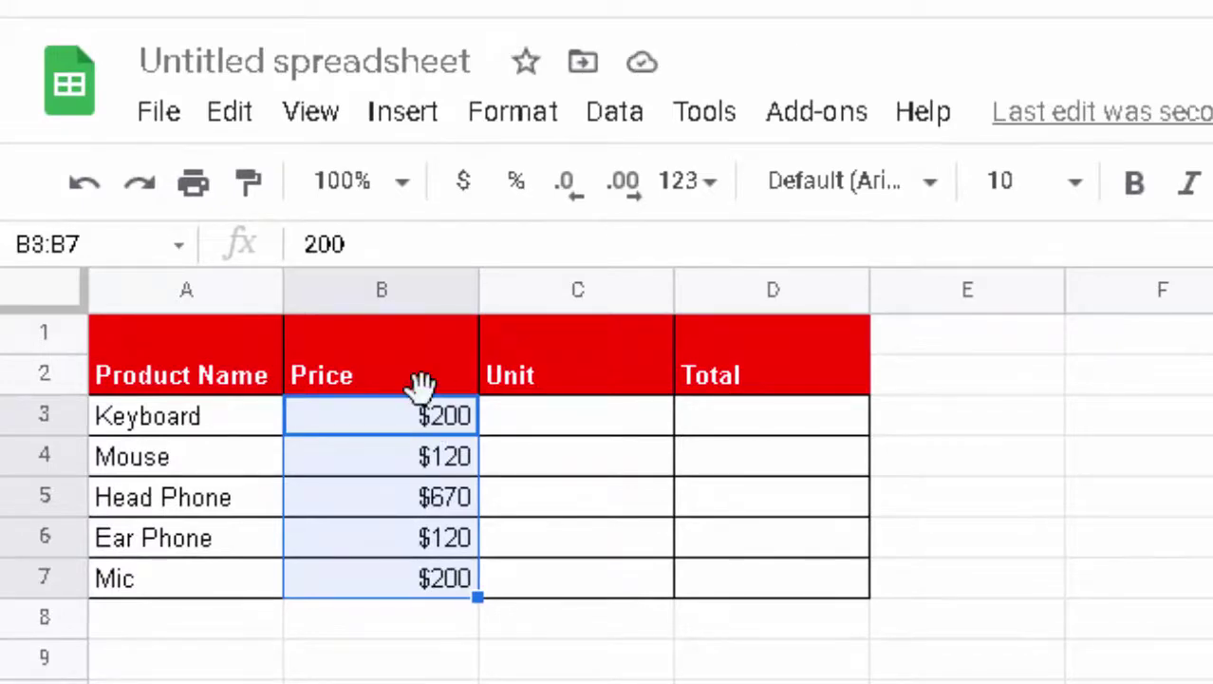
left_click(512, 112)
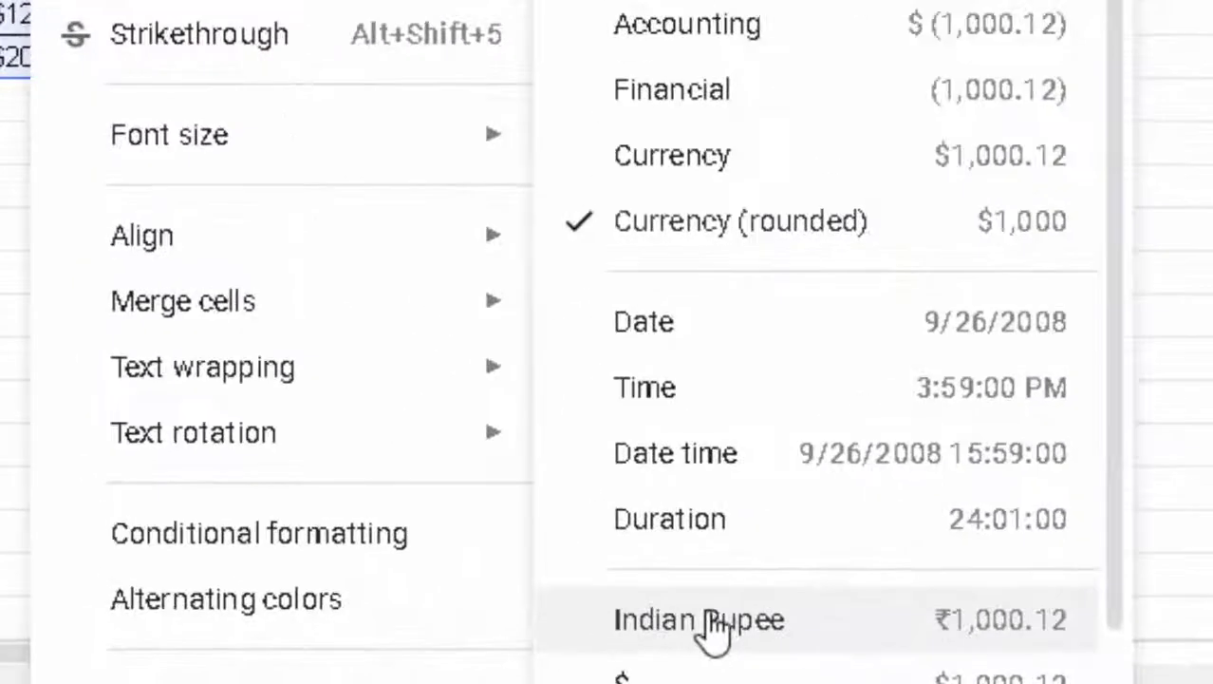
left_click(788, 629)
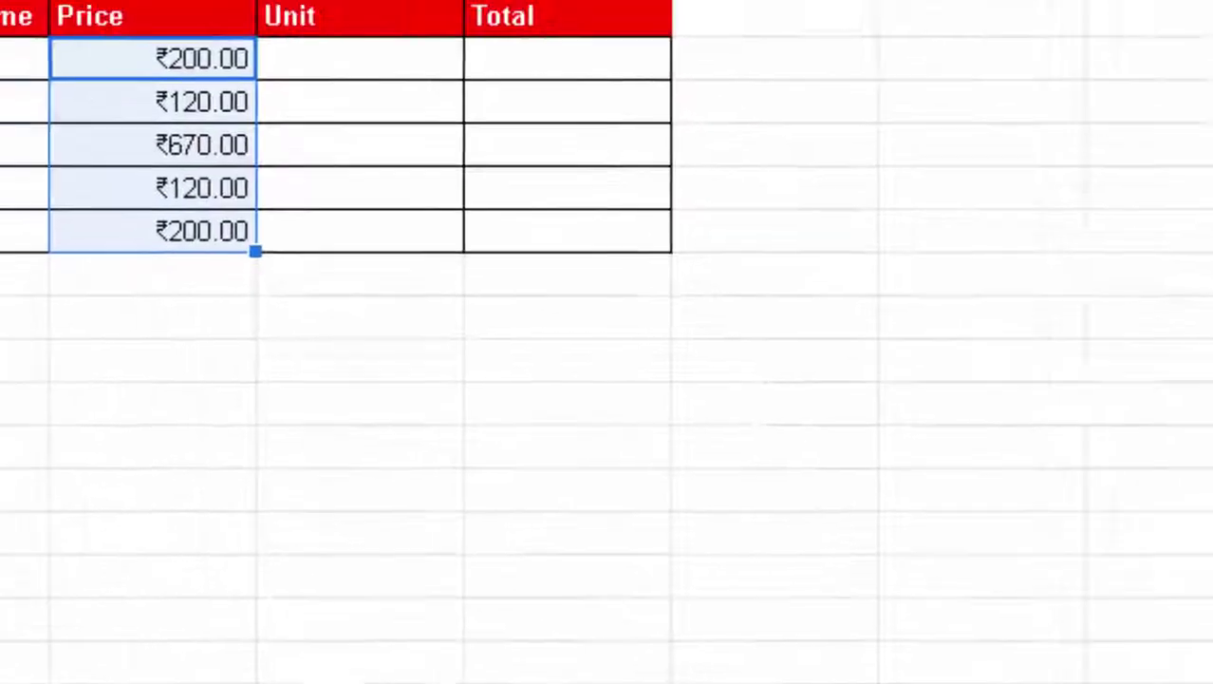
- Enter units 6, 8, 45, 7 and 6 for Keyboard, Mouse, Head Phone, Ear Phone and Mic
left_click(392, 441)
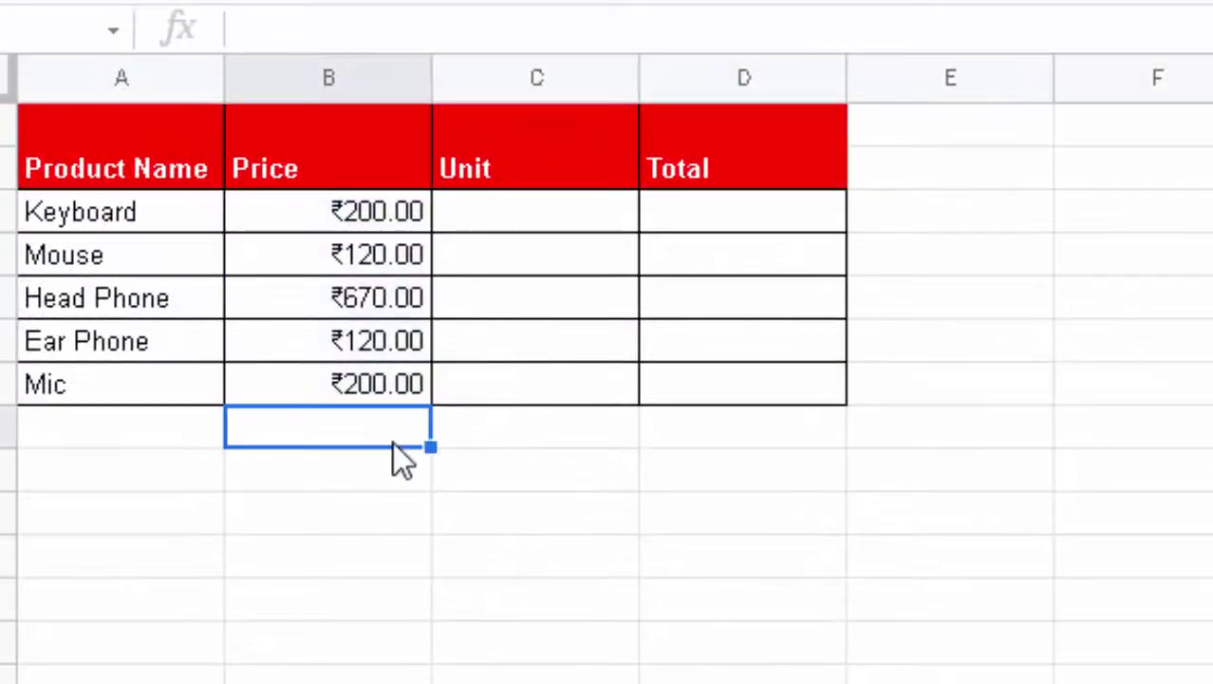
left_click(504, 182)
left_click(503, 226)
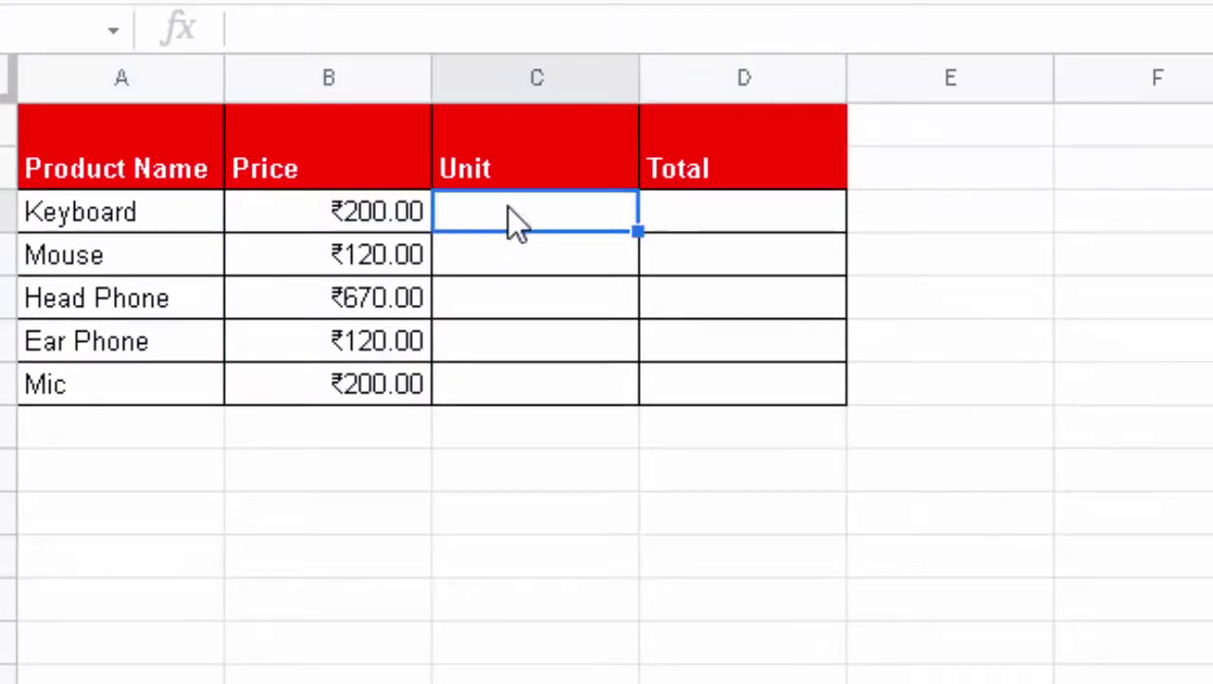
type("6")
key("Return")
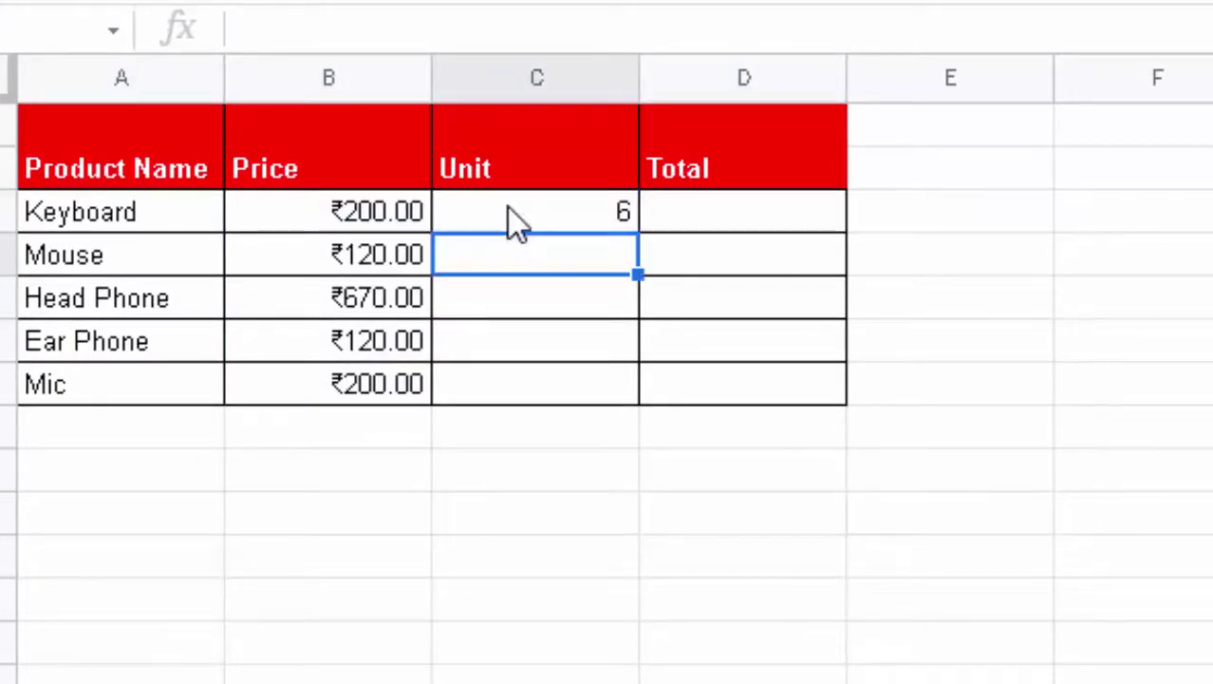
type("8")
key("Return")
type("4")
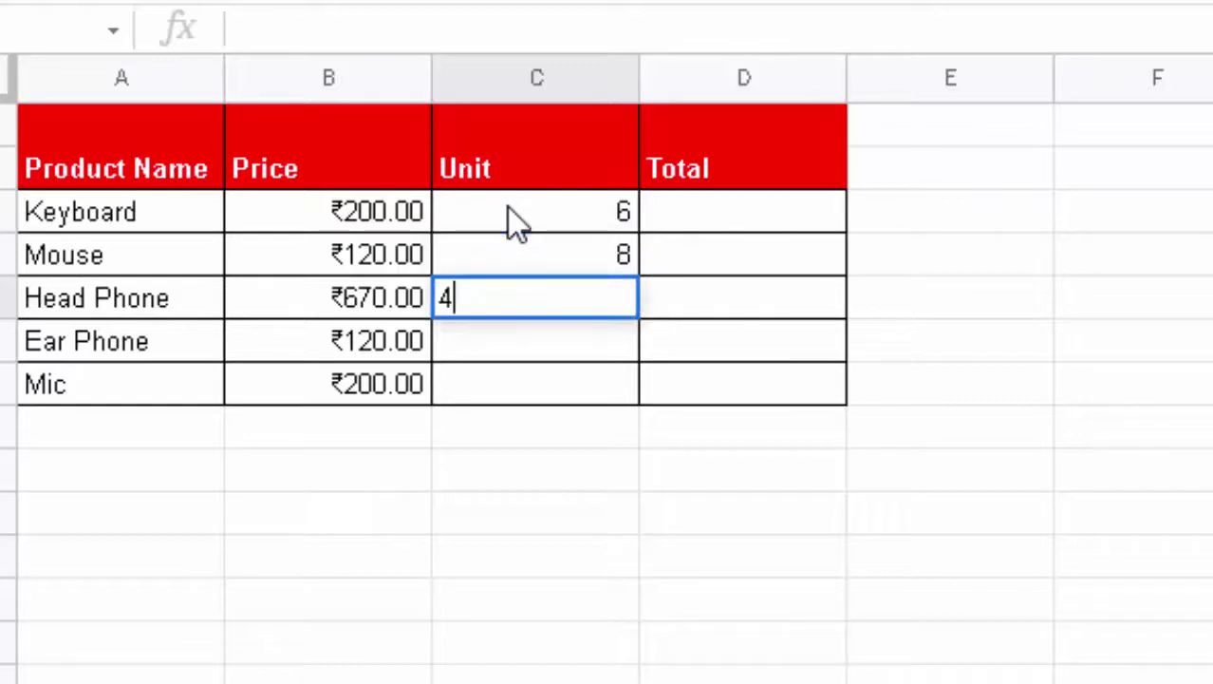
type("5")
key("Return")
type("7")
key("Return")
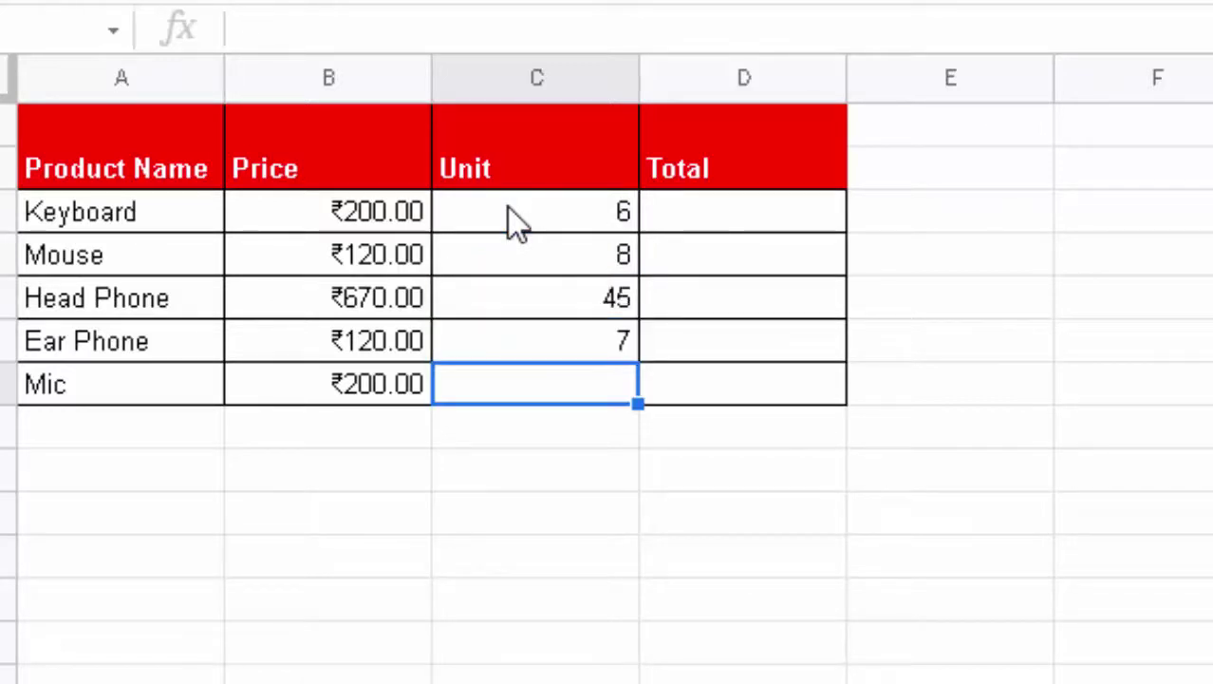
type("6")
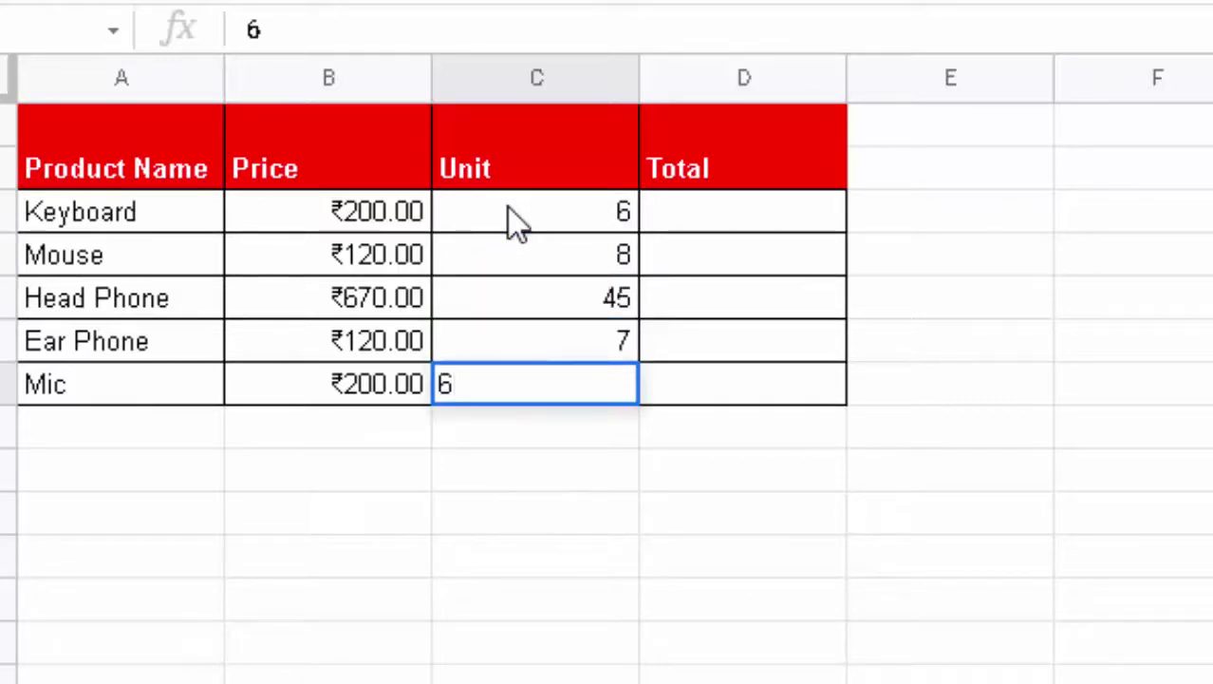
key("Return")
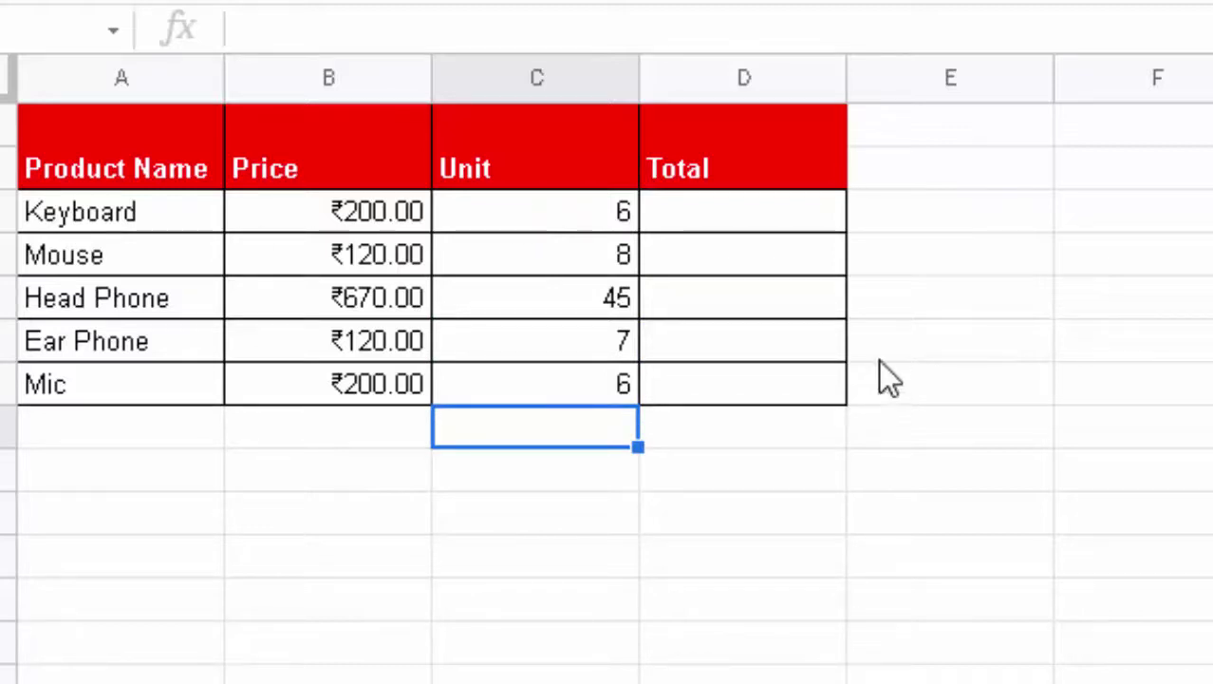
left_click(768, 217)
- Enter =B3*C3 in D3 and autofill the Total formula down to D7
type("=")
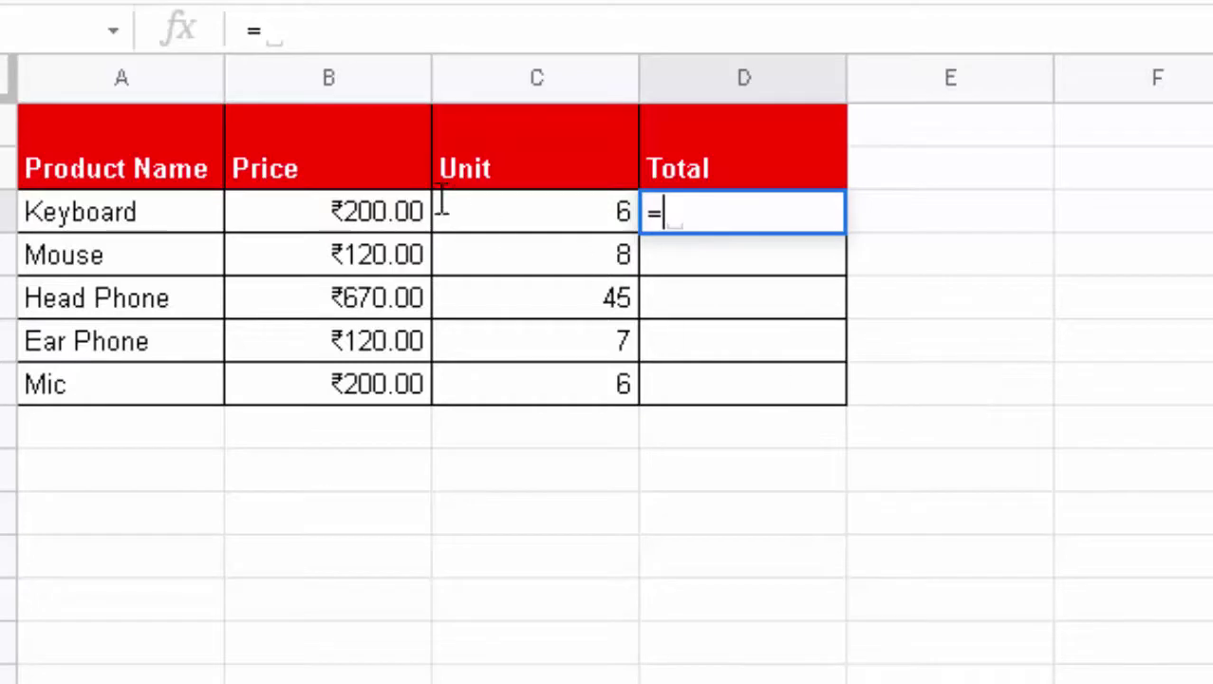
left_click(337, 216)
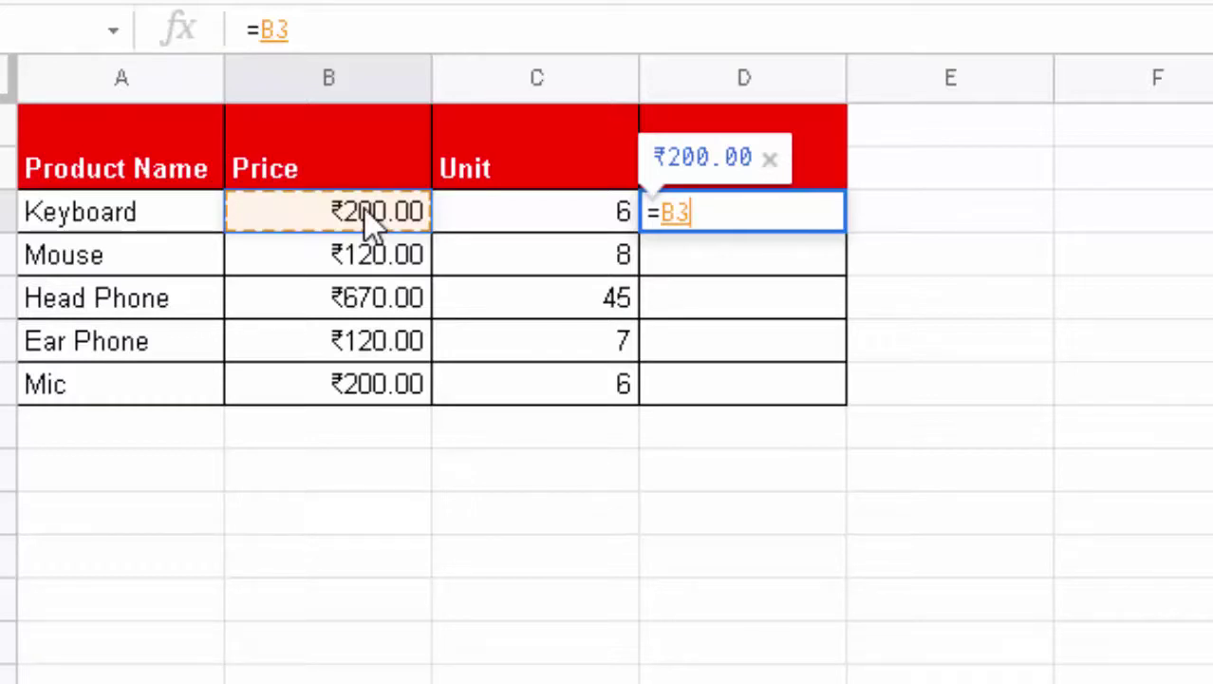
type("*")
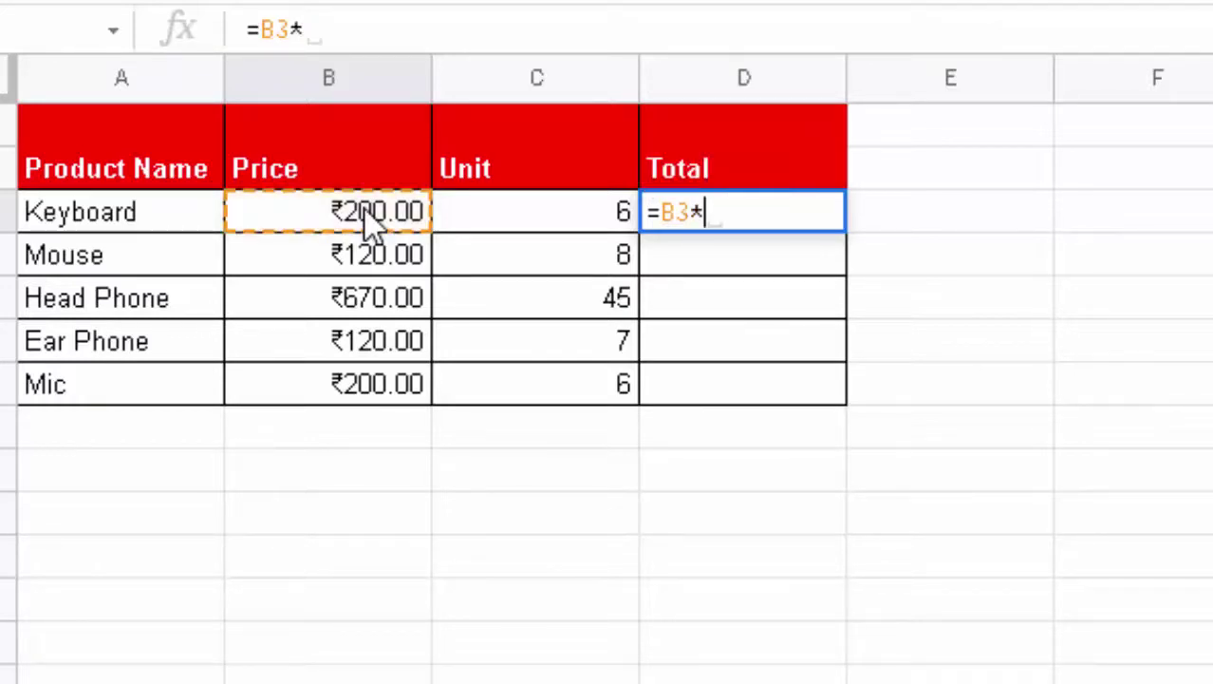
left_click(516, 226)
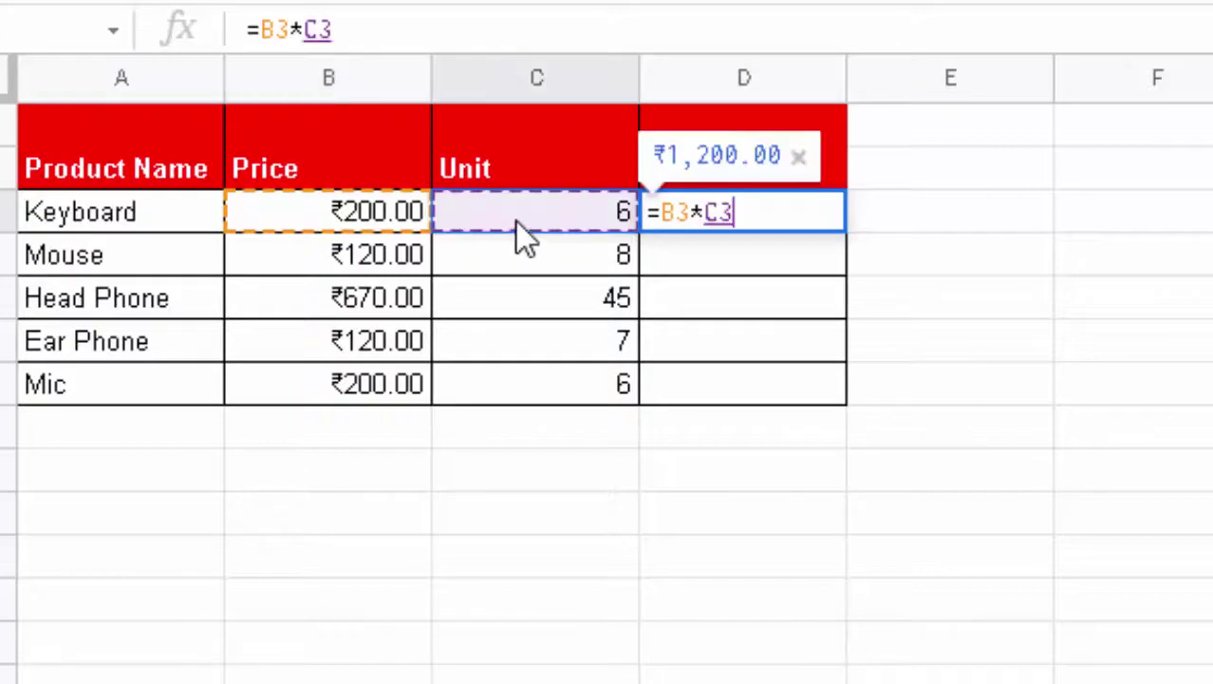
key("Return")
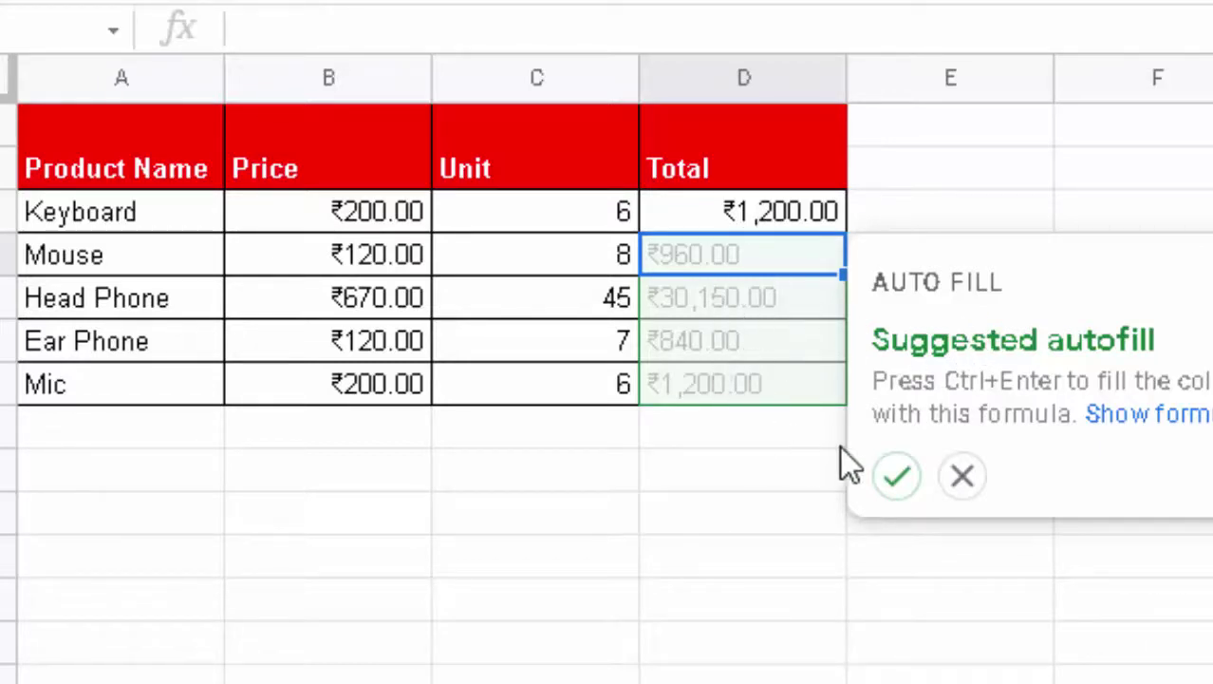
left_click(895, 476)
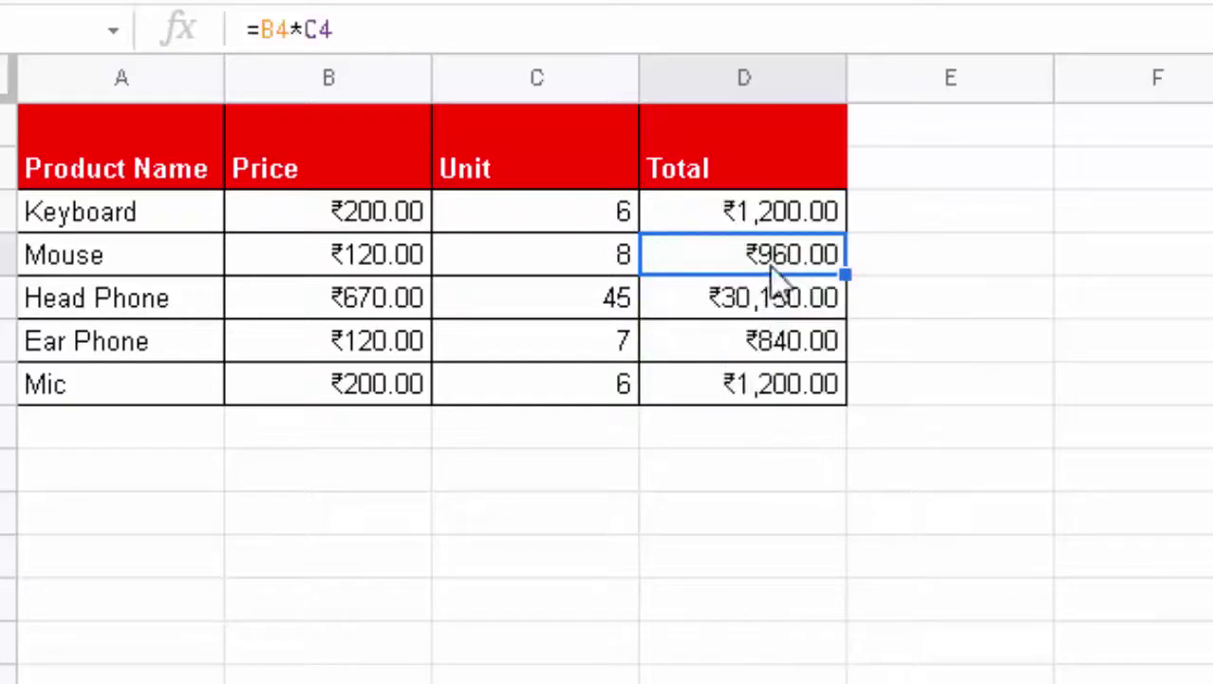
left_click(733, 426)
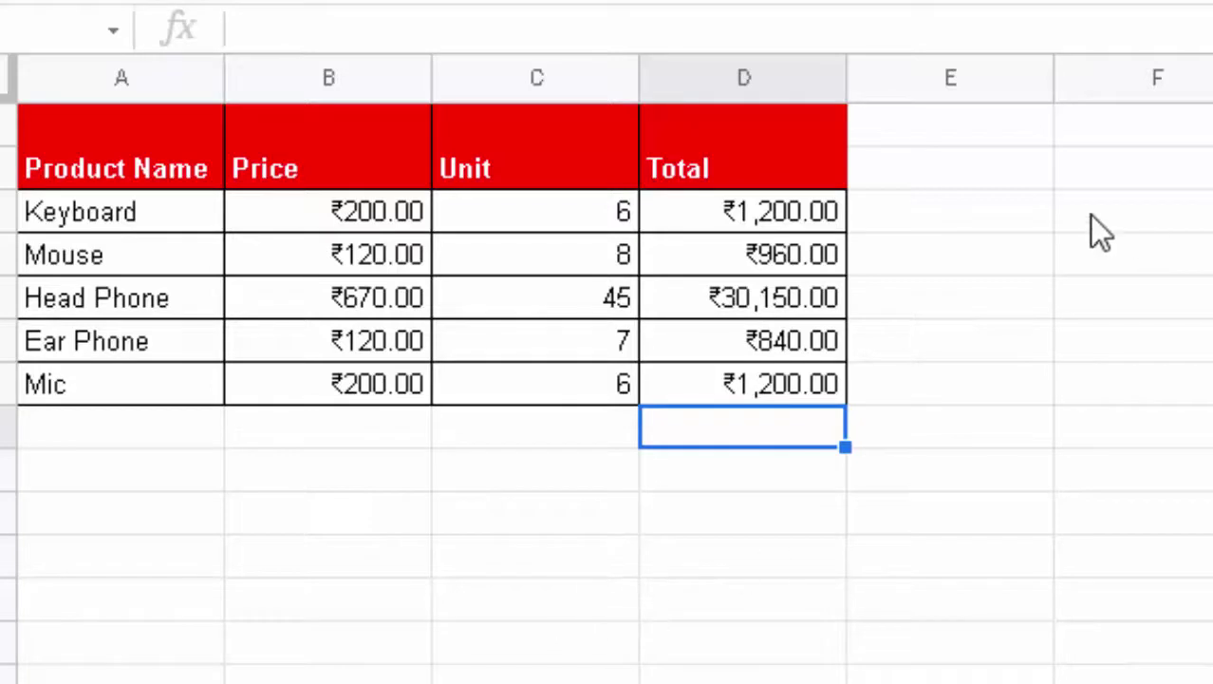
- Copy the header row A1:D2 and paste it starting at G1
left_click_drag(172, 144, 743, 157)
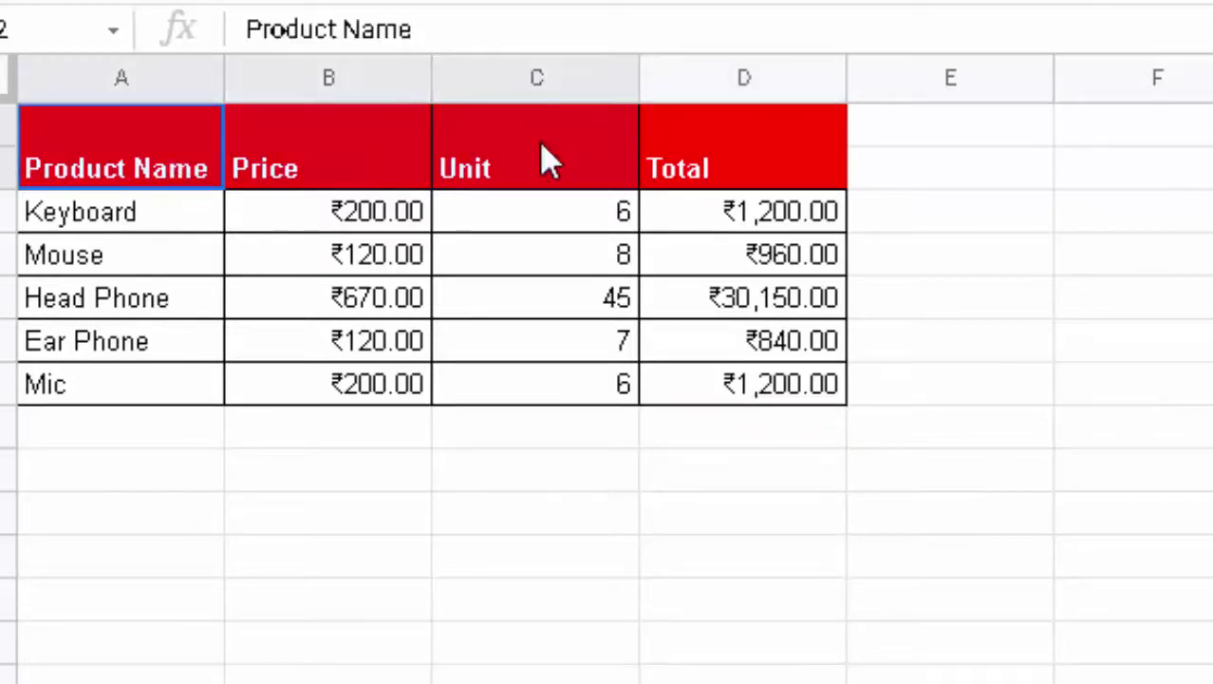
right_click(529, 170)
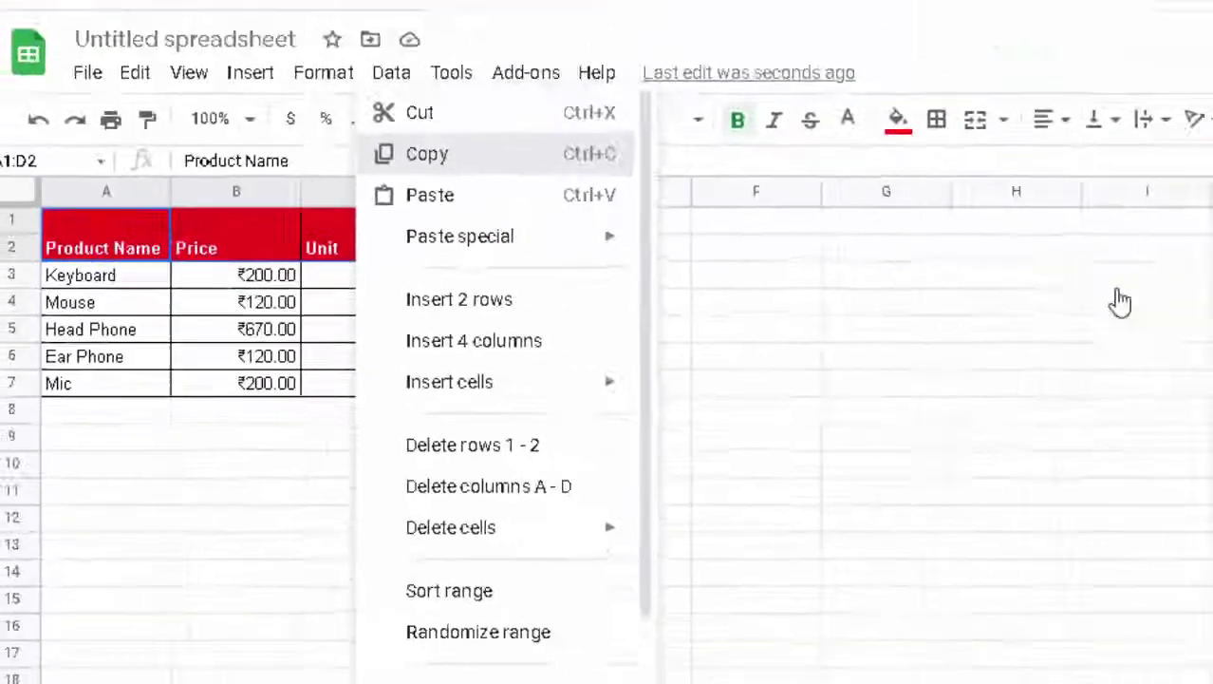
key("ctrl+c")
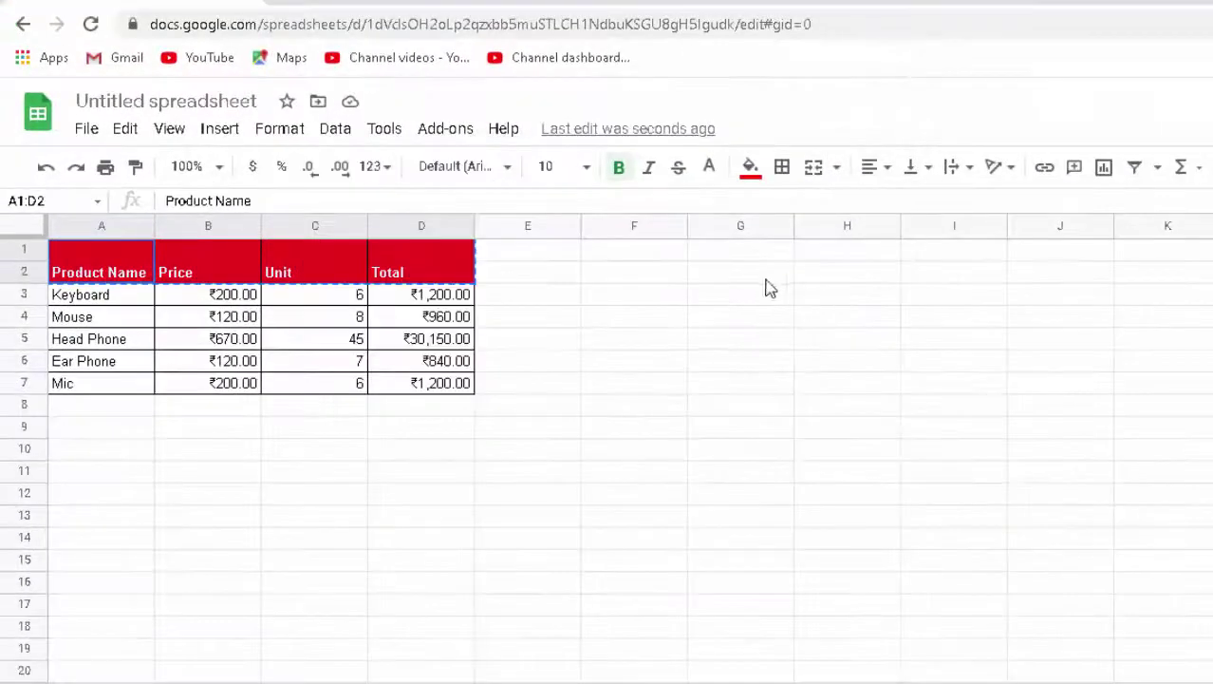
left_click(804, 250)
left_click(739, 257)
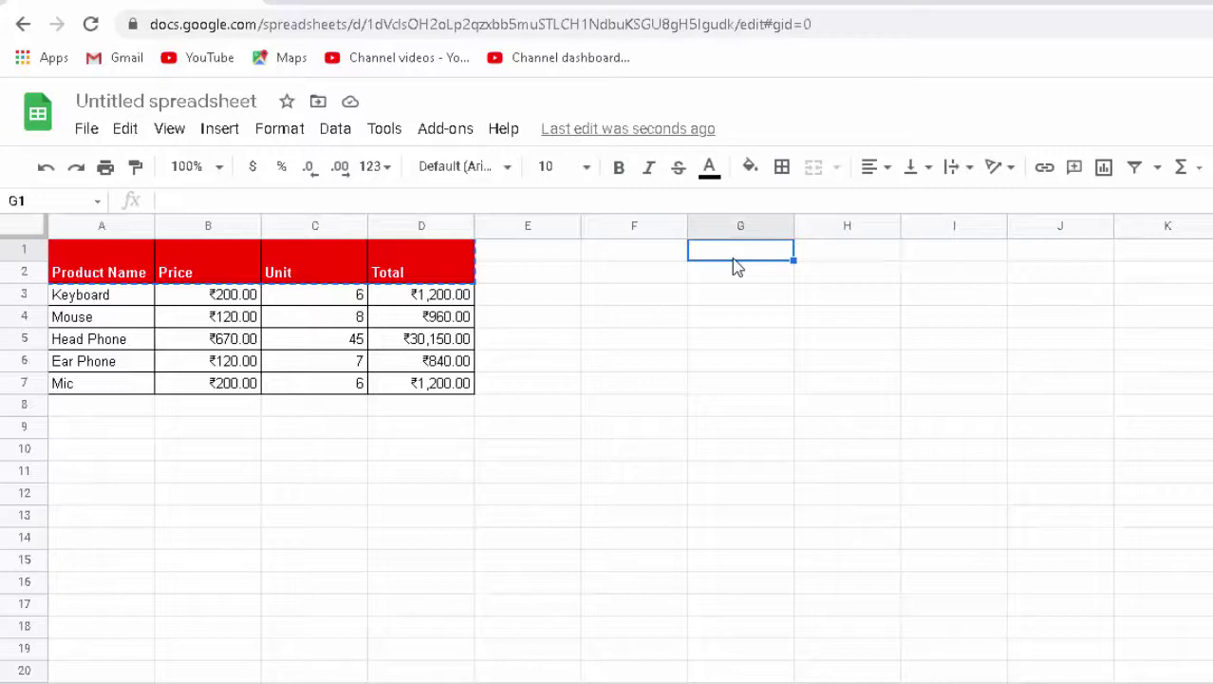
key("ctrl+v")
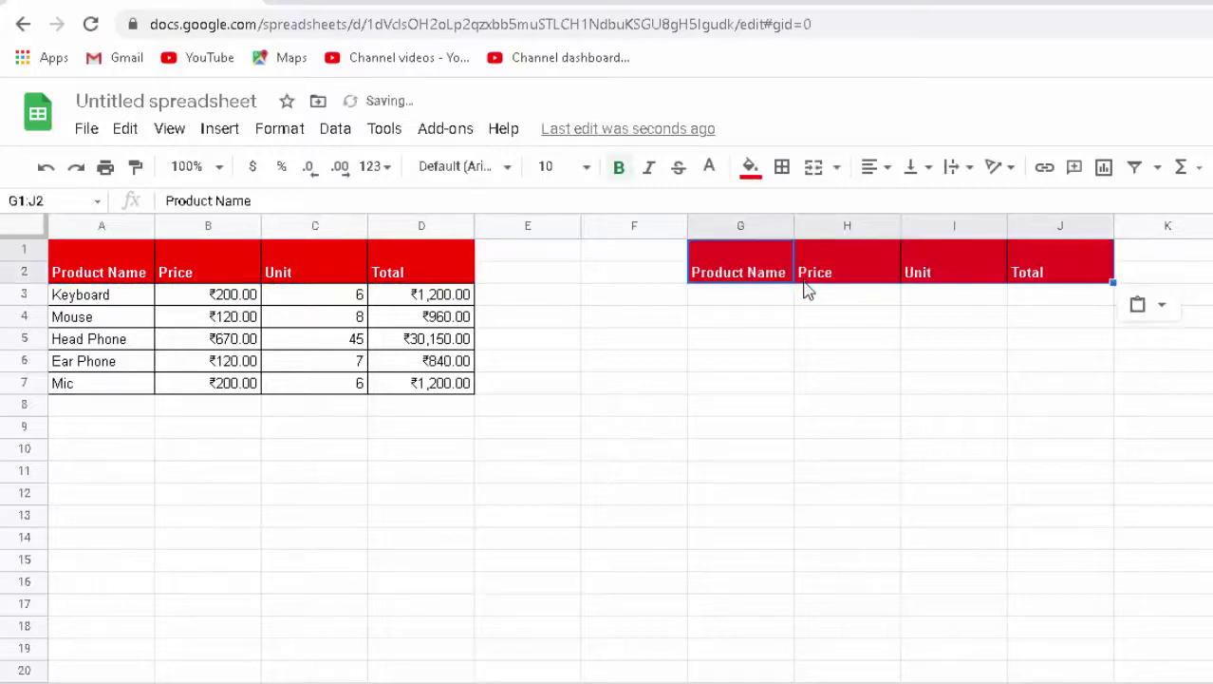
- Enter =SORT(A3:D7,1,true) in G3 to list the products alphabetically
left_click(742, 296)
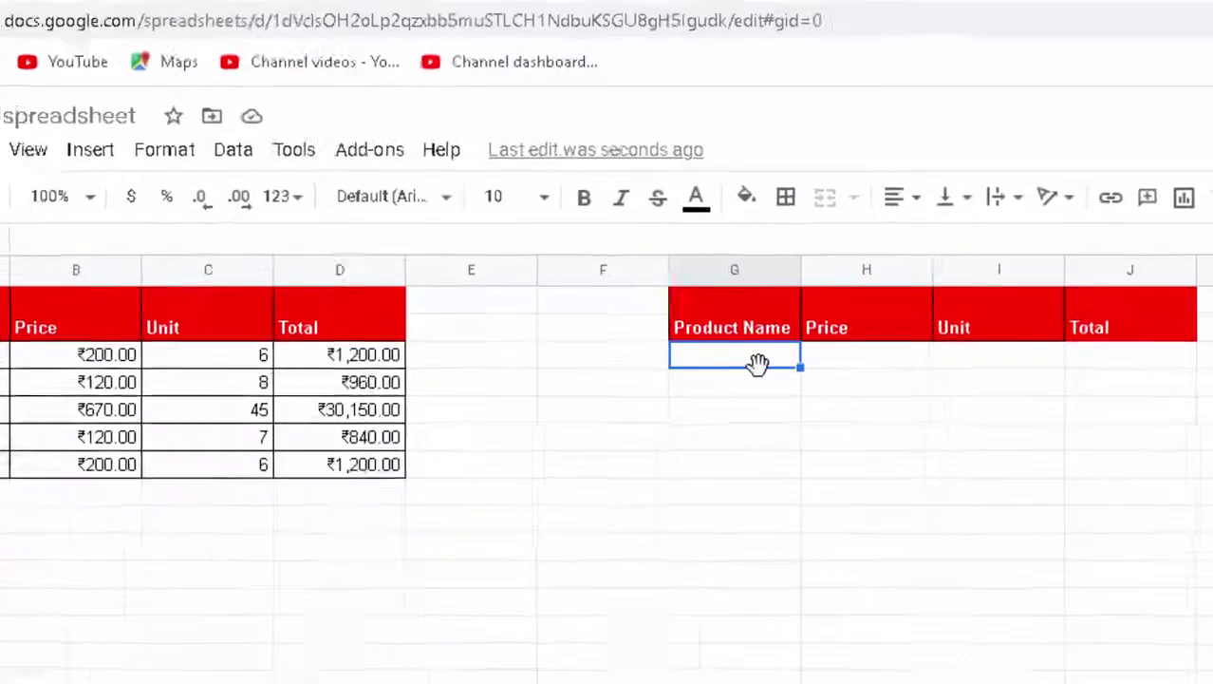
type("=sort")
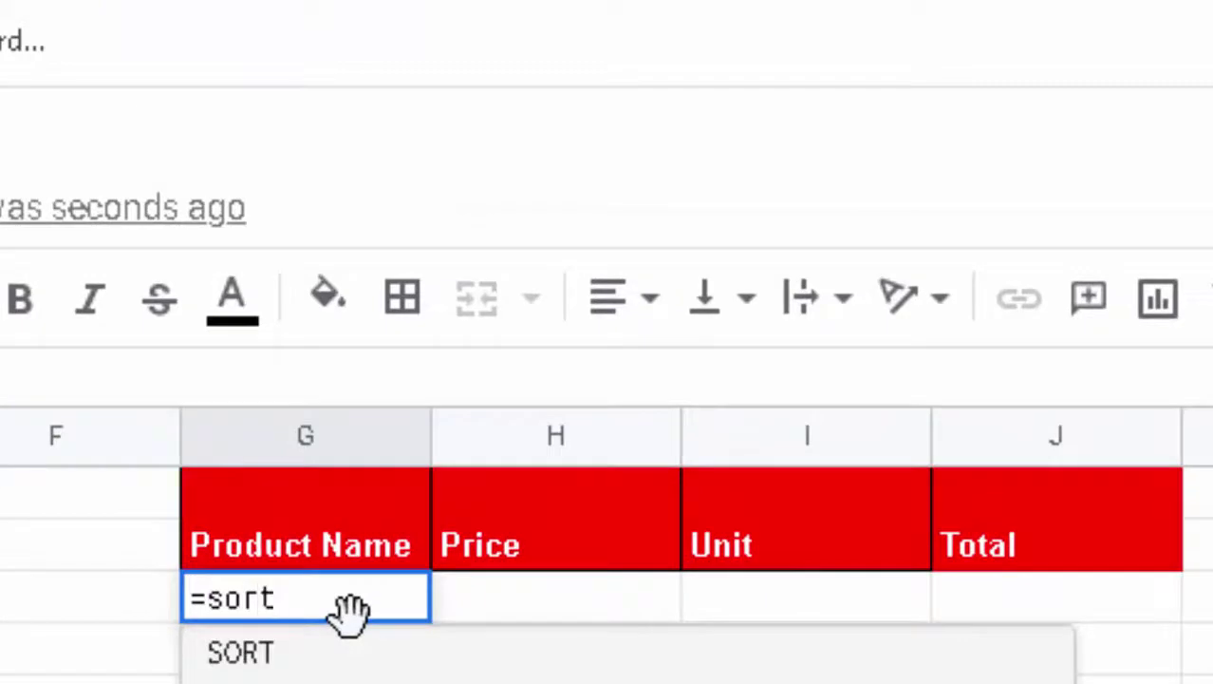
key("Tab")
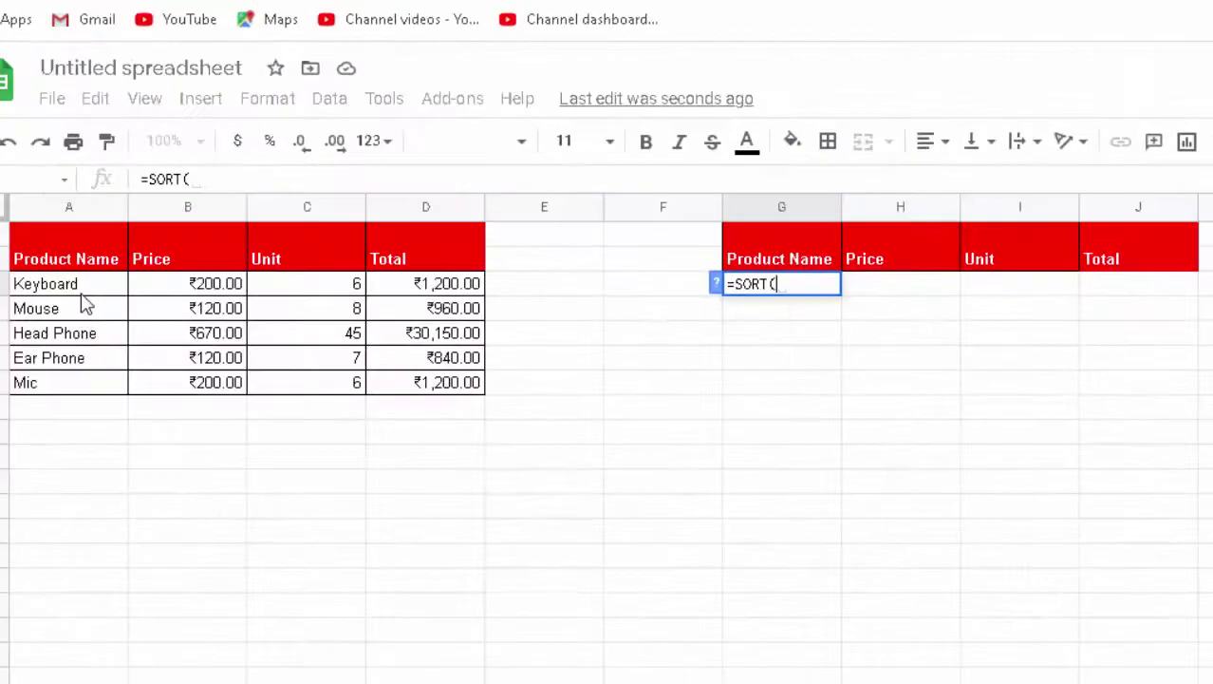
mouse_move(82, 288)
left_mouse_down()
mouse_move(290, 307)
mouse_move(355, 379)
mouse_move(450, 394)
left_mouse_up()
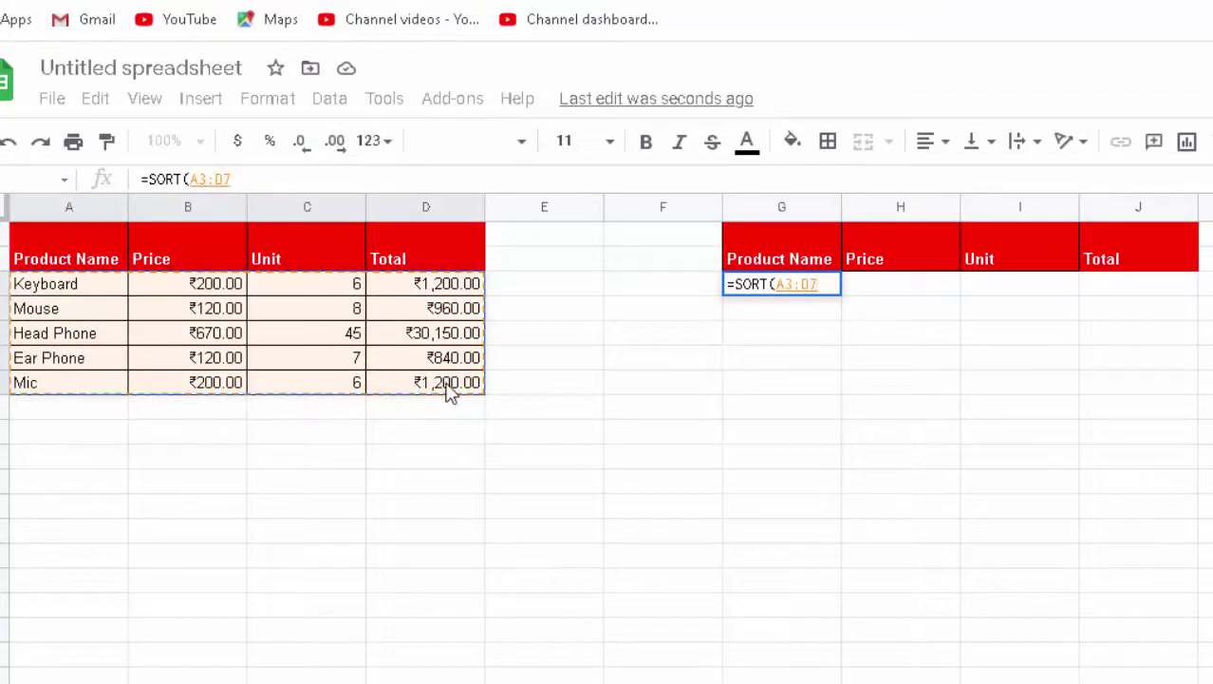
type(",")
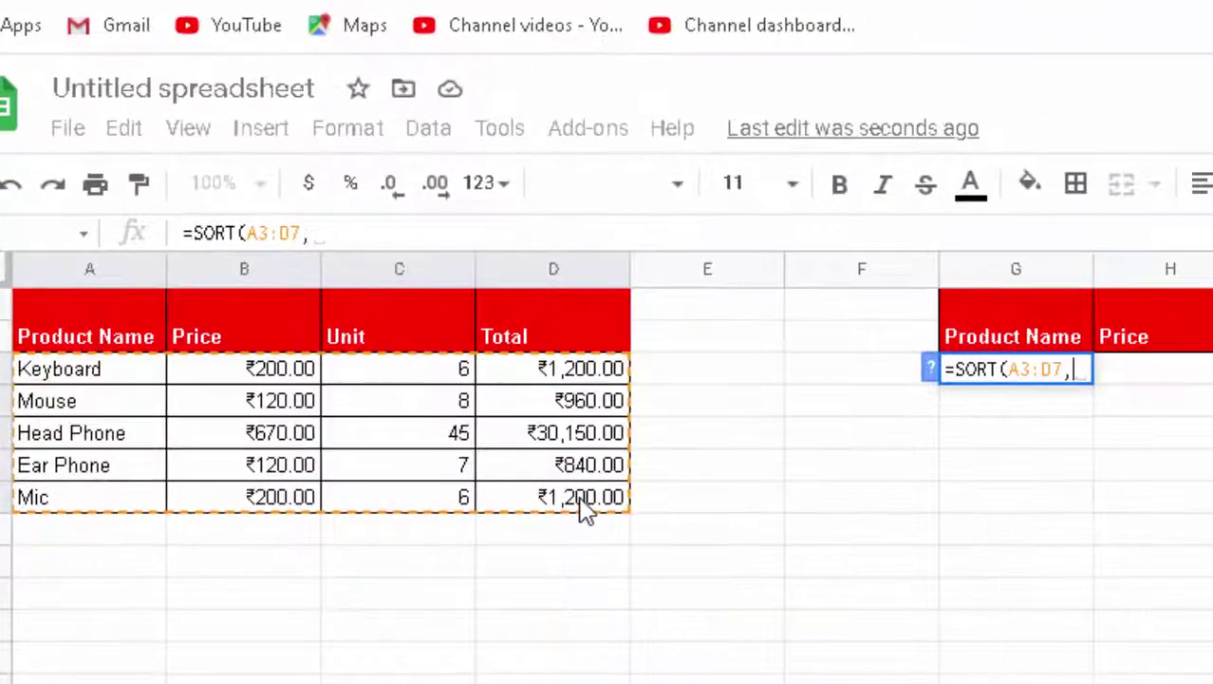
type("1")
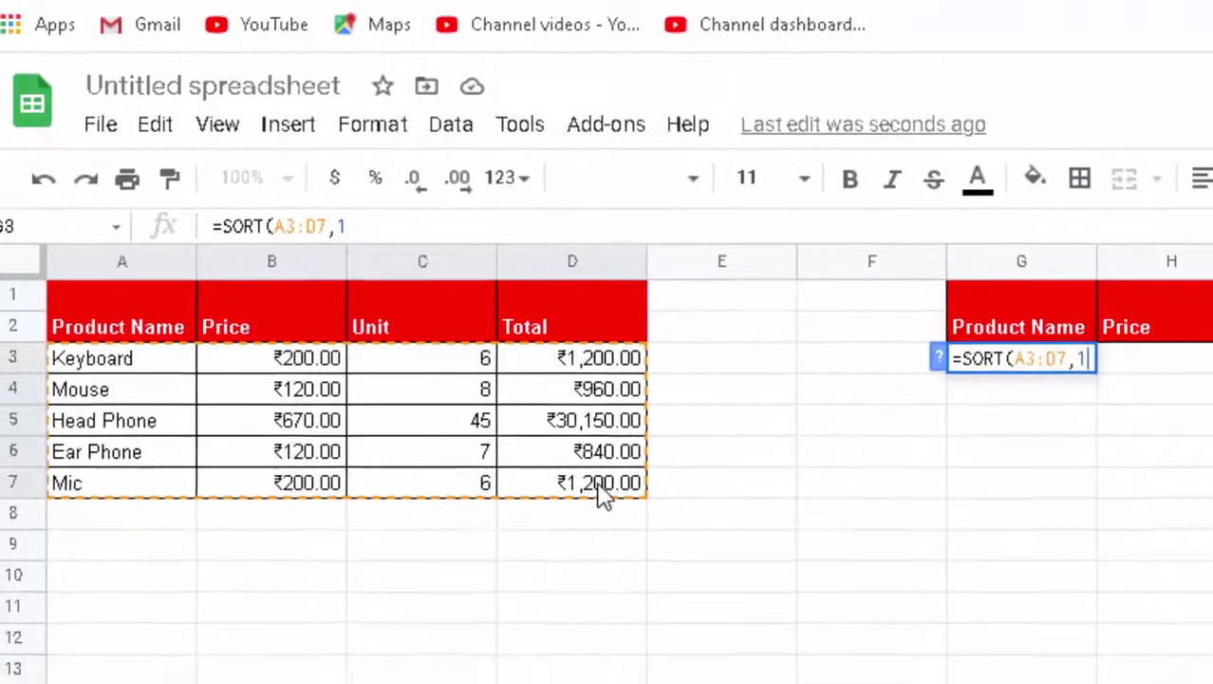
type(",t")
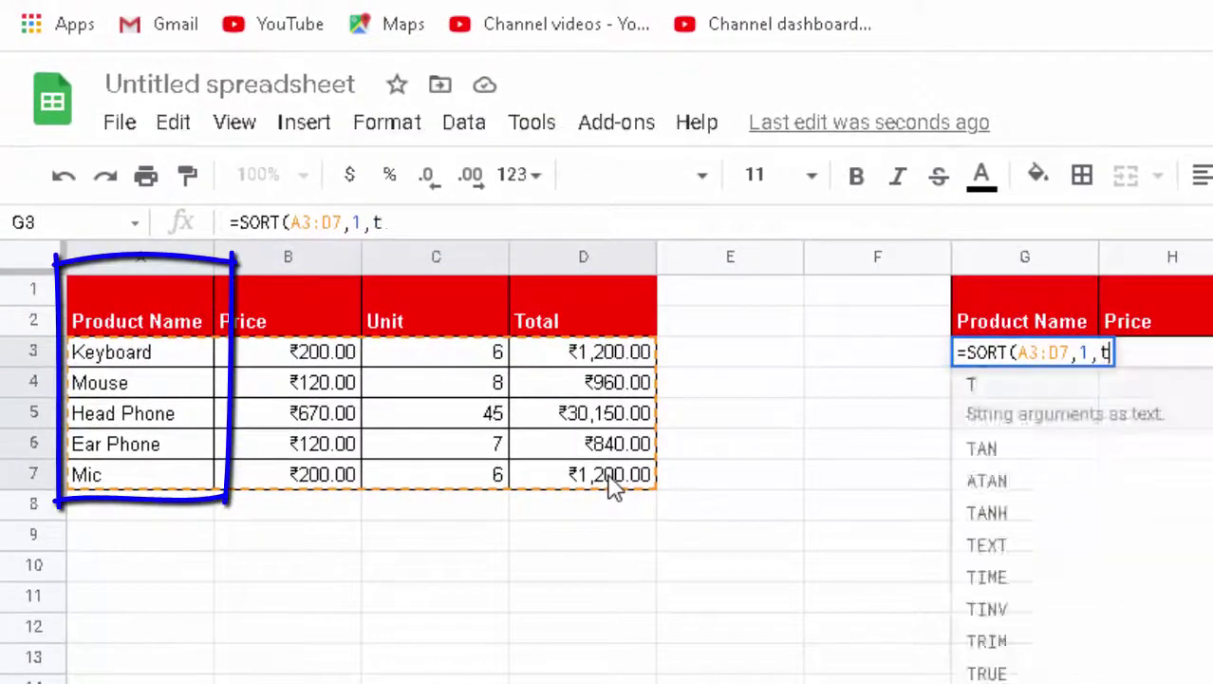
type("rue")
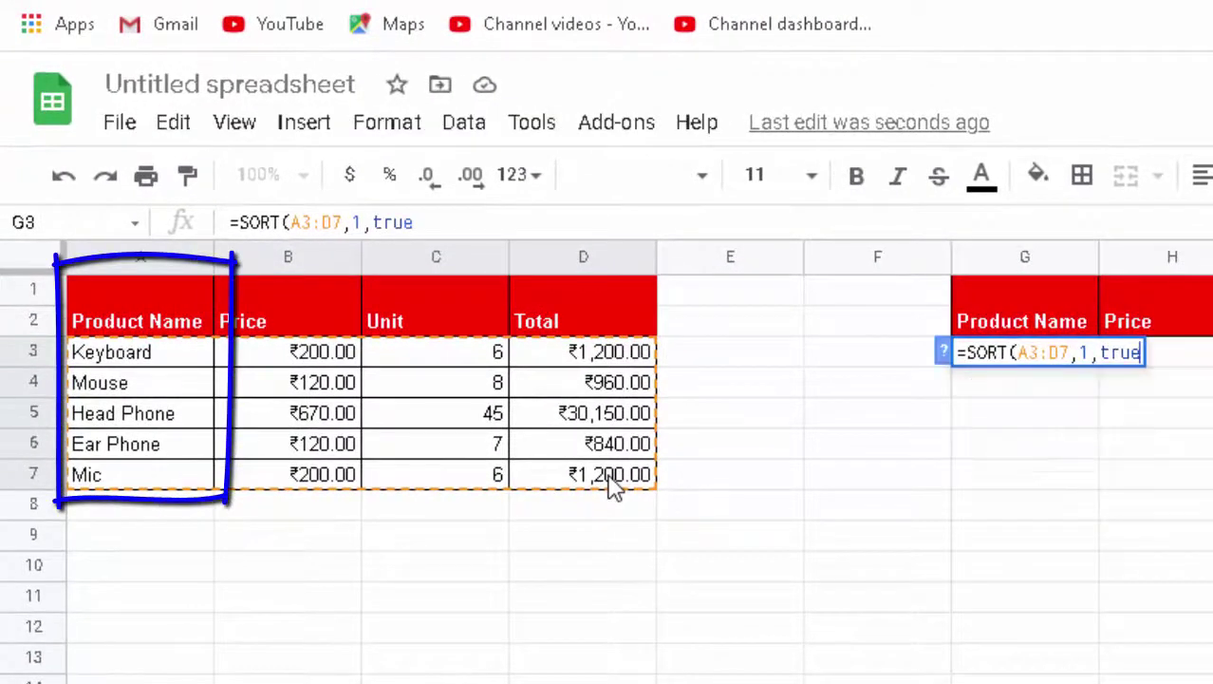
key("Return")
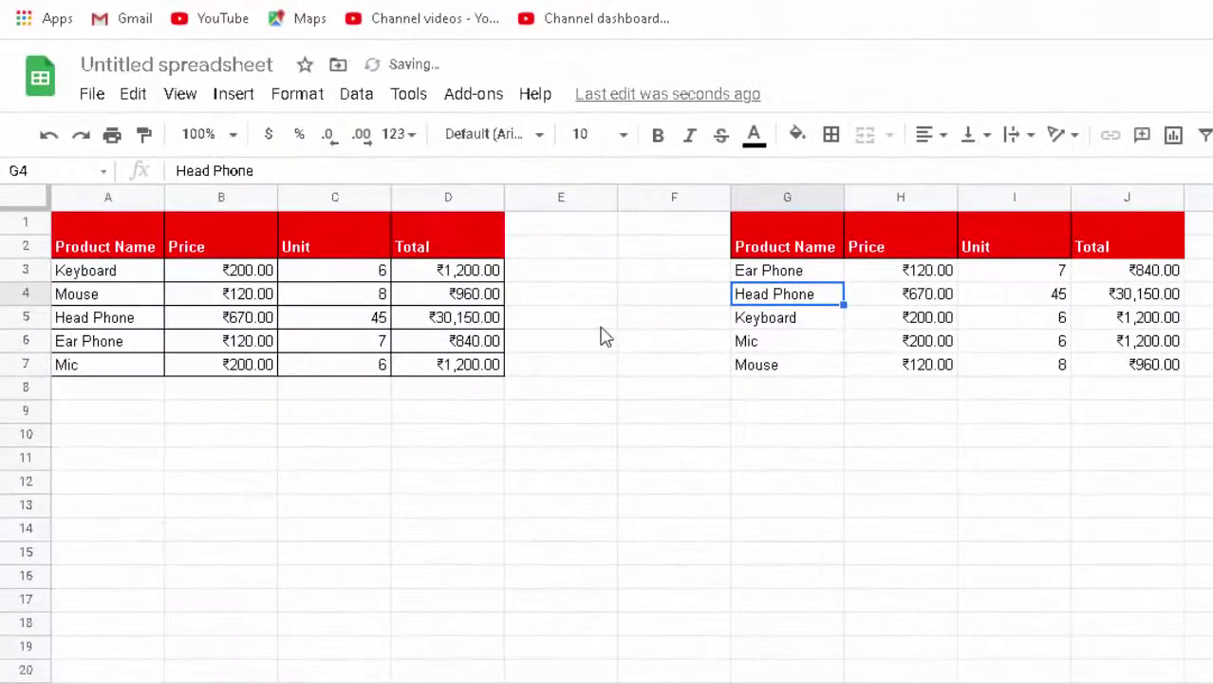
- Open the SORT formula in G3 for editing with F2
left_click(765, 271)
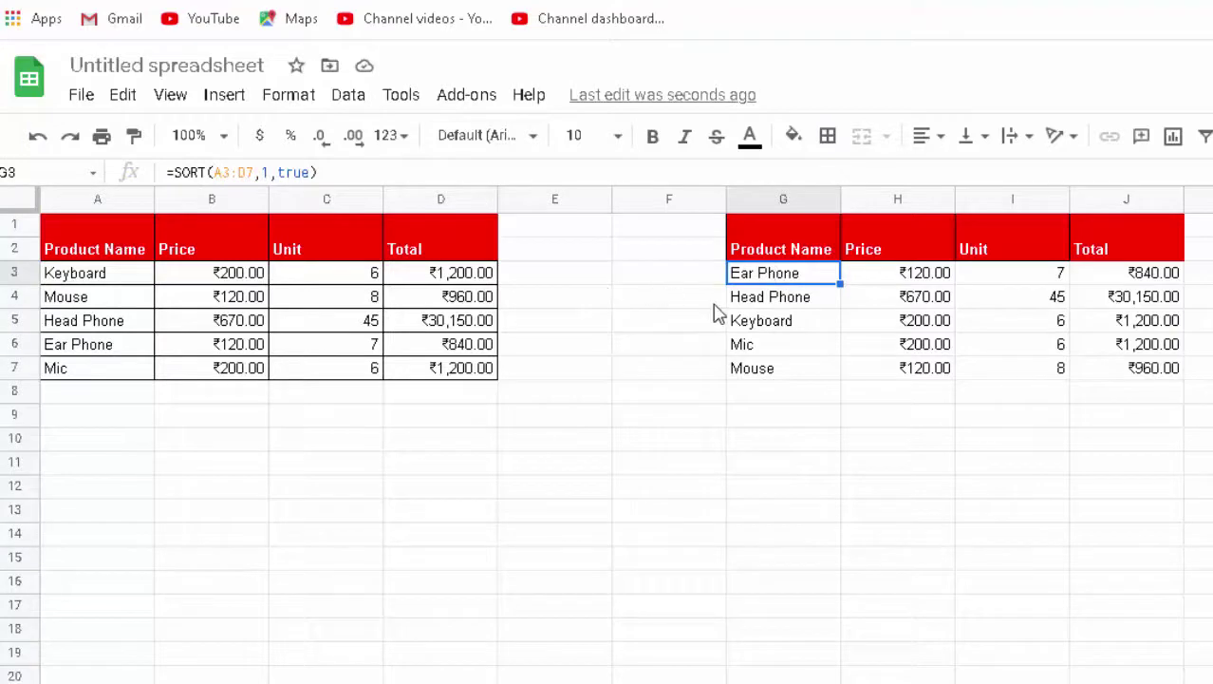
key("F2")
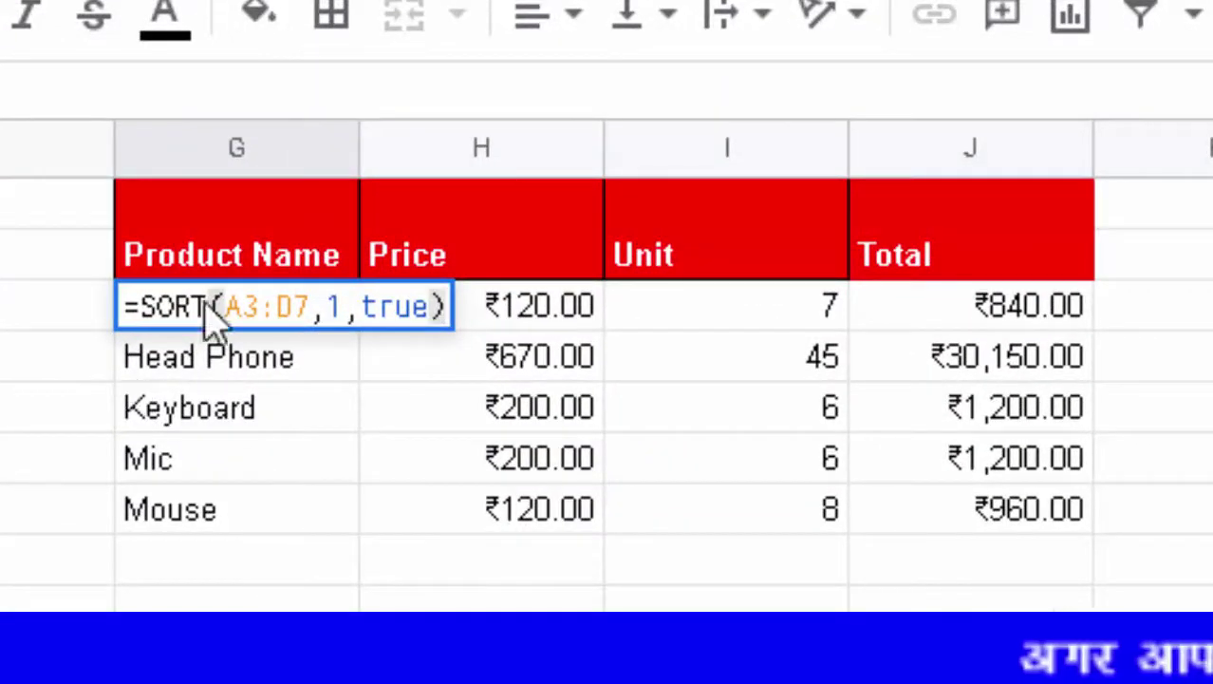
left_click(344, 306)
key("BackSpace")
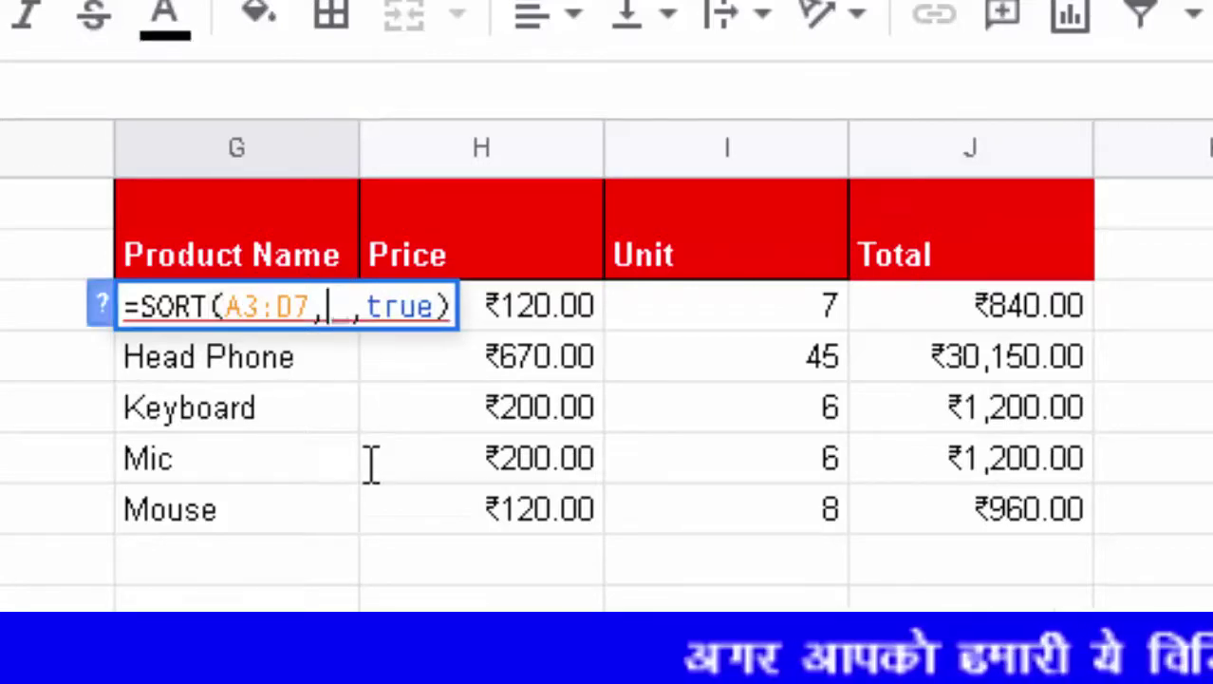
type("2")
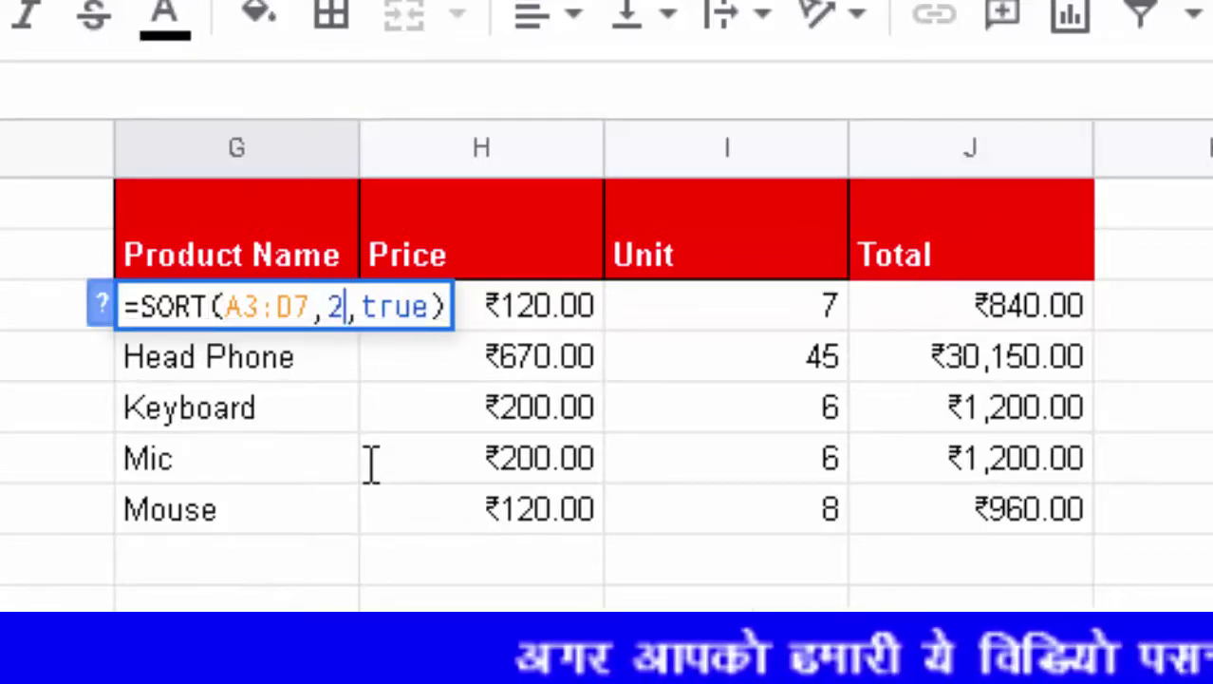
key("Return")
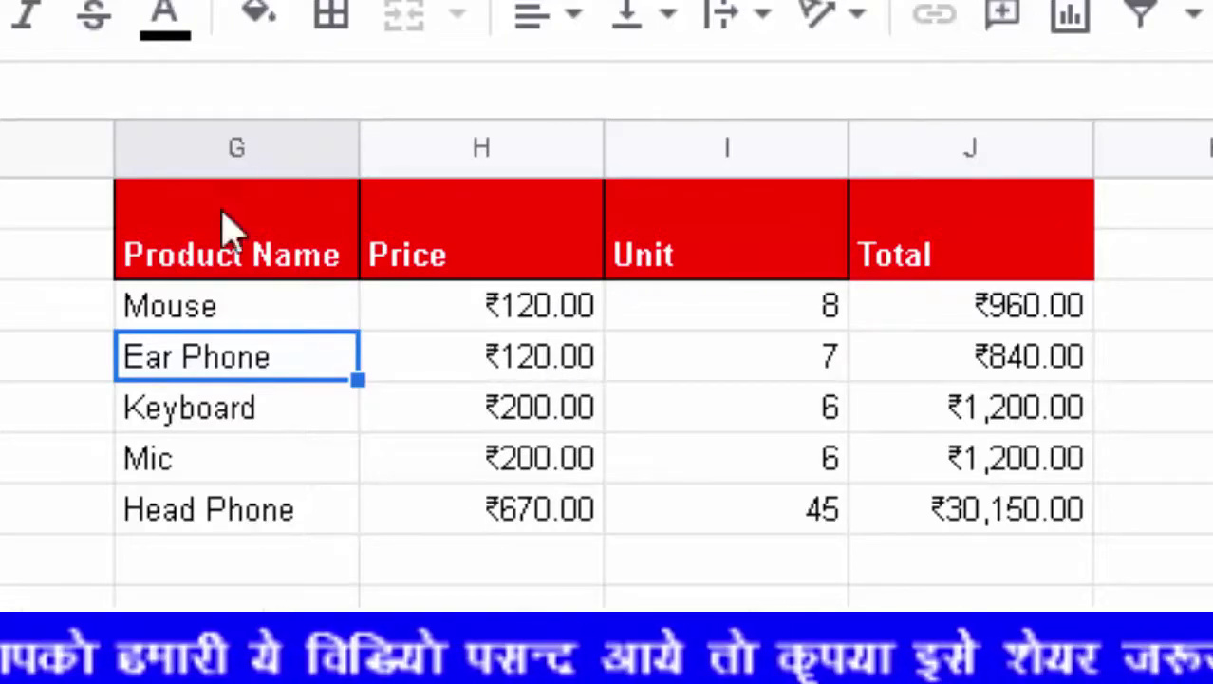
left_click(221, 316)
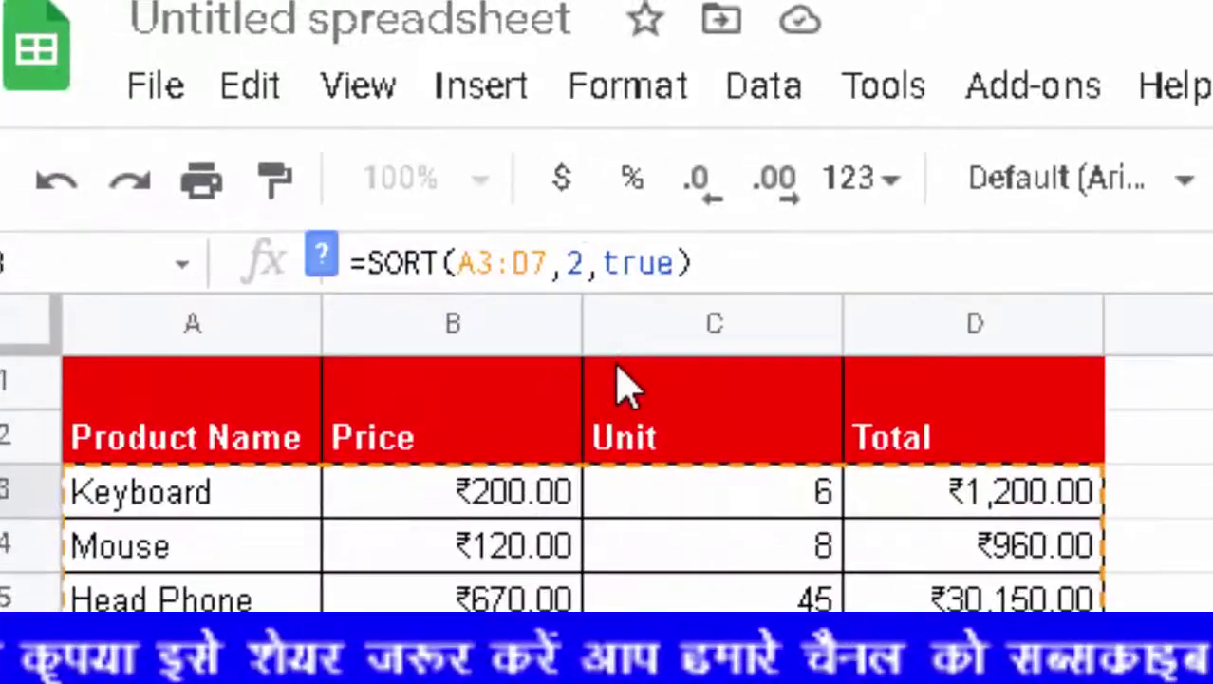
key("BackSpace")
type("1")
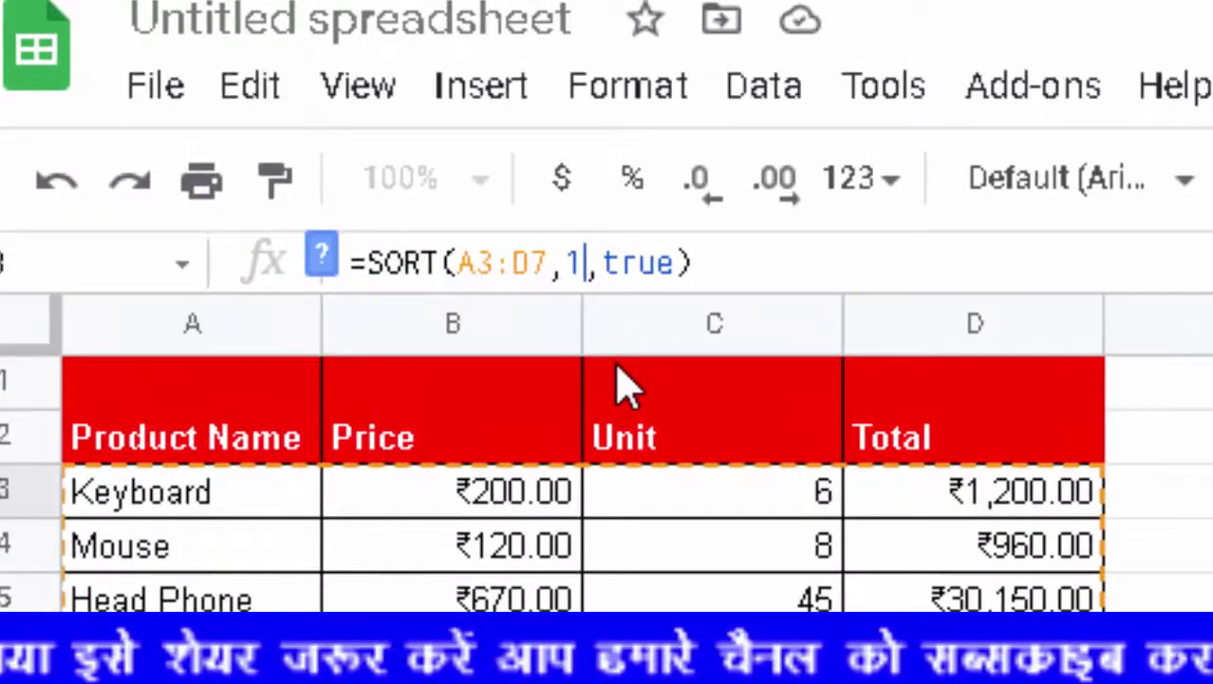
key("Return")
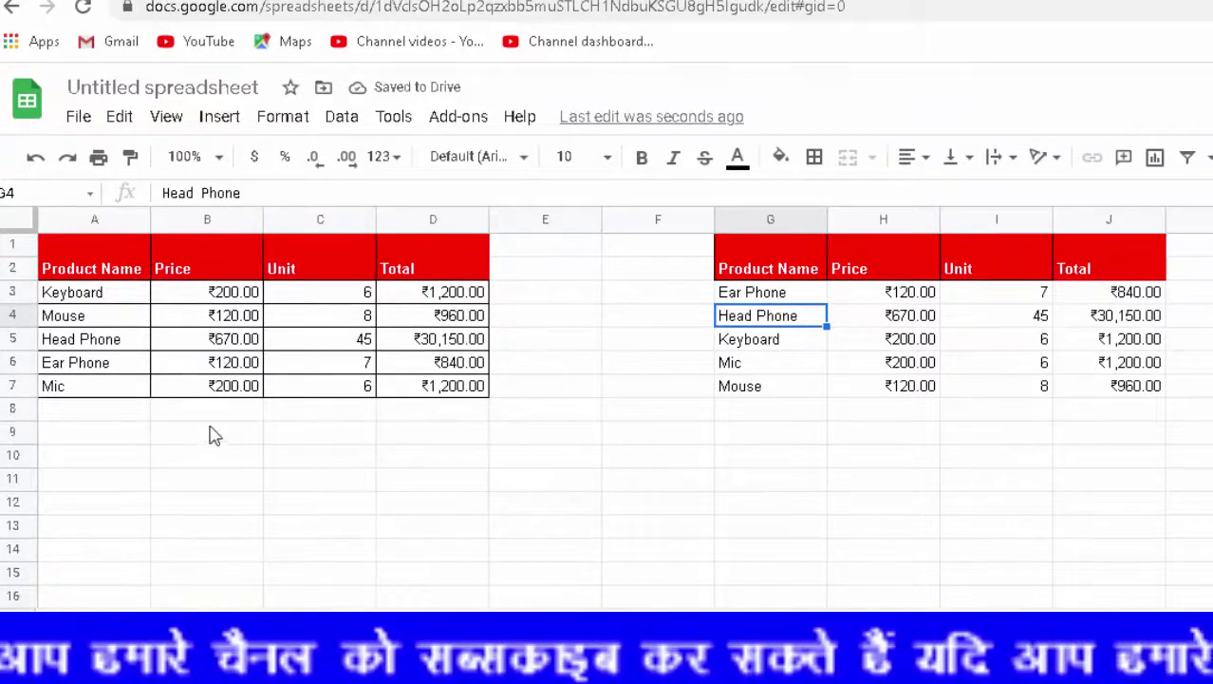
- Apply all borders to the new Apple Iphone row in A8:D8
left_click(88, 416)
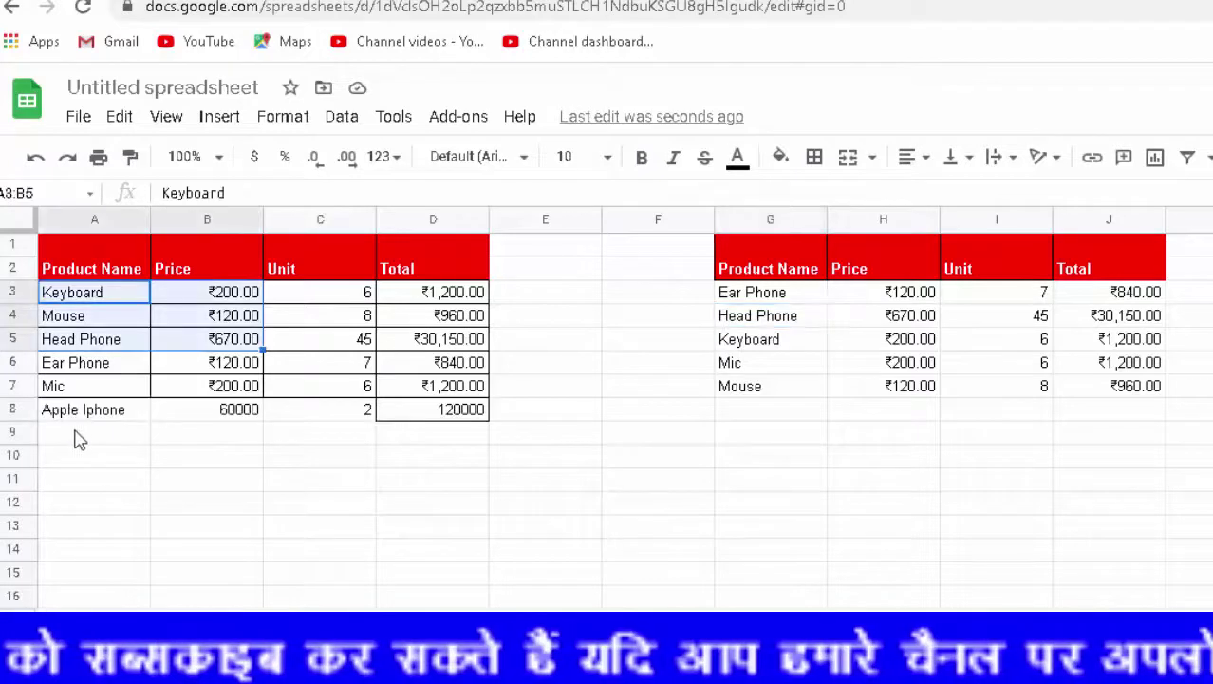
left_click_drag(83, 421, 429, 421)
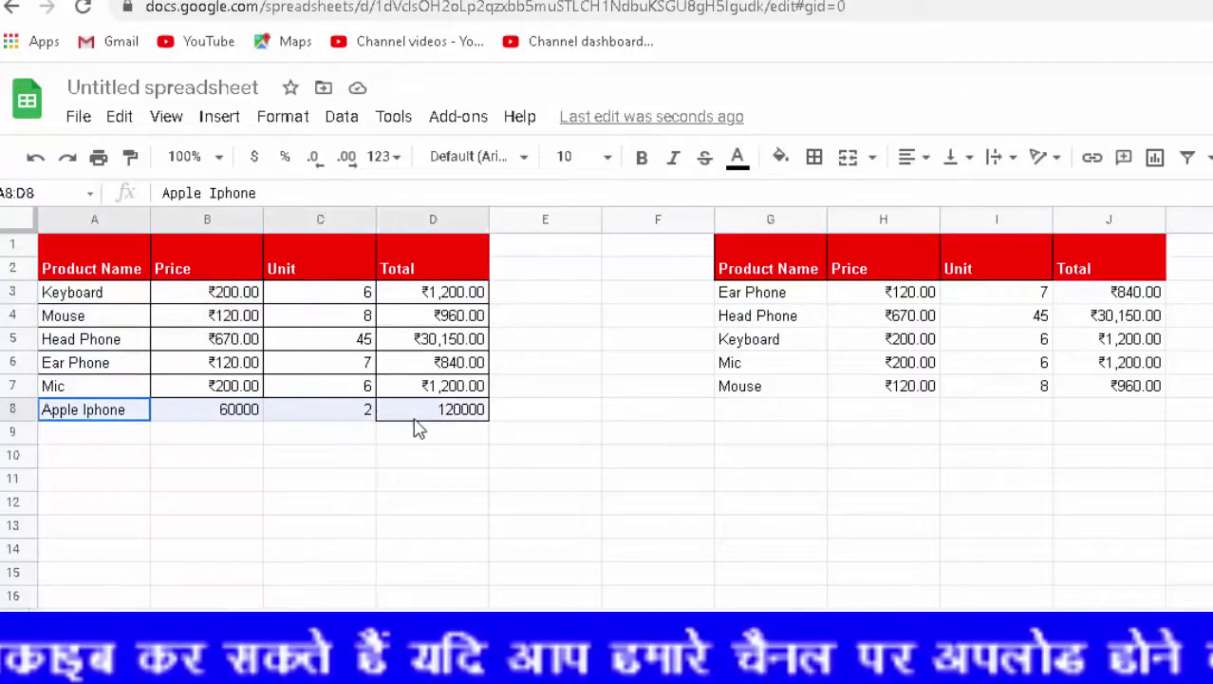
left_click(815, 157)
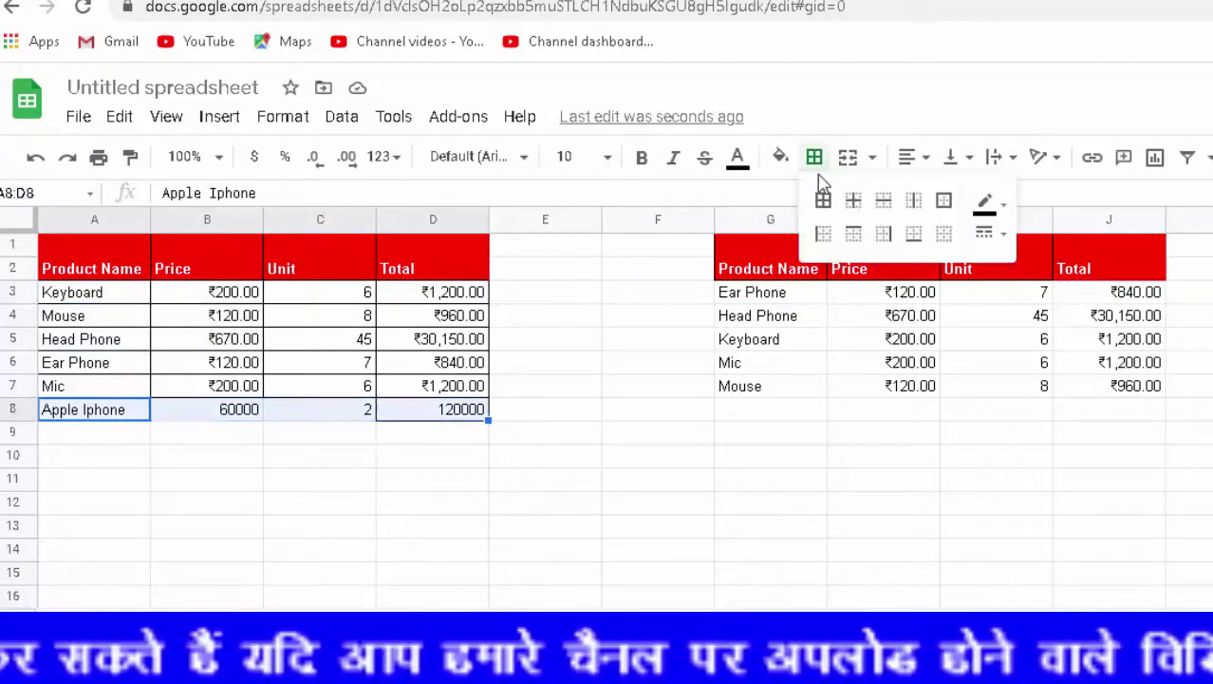
left_click(821, 199)
left_click(433, 549)
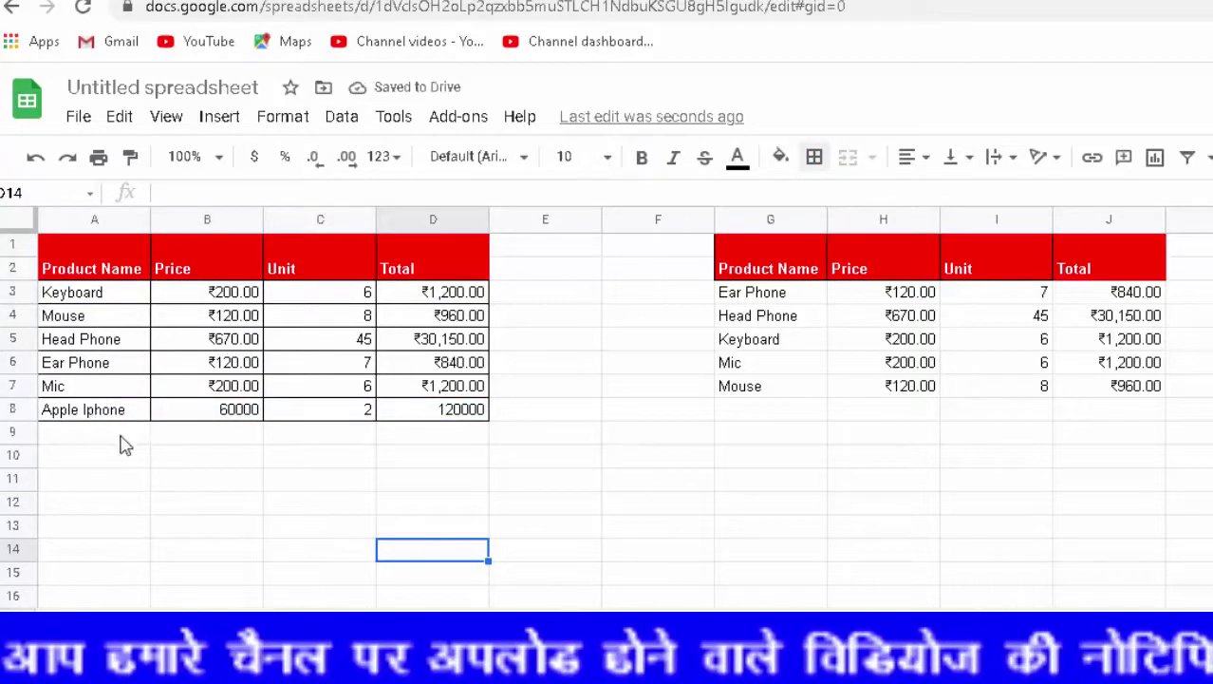
left_click(784, 294)
- Replace G3's formula with =SORT(A3:D8,1,true) so Apple Iphone heads the name-sorted copy
key("Delete")
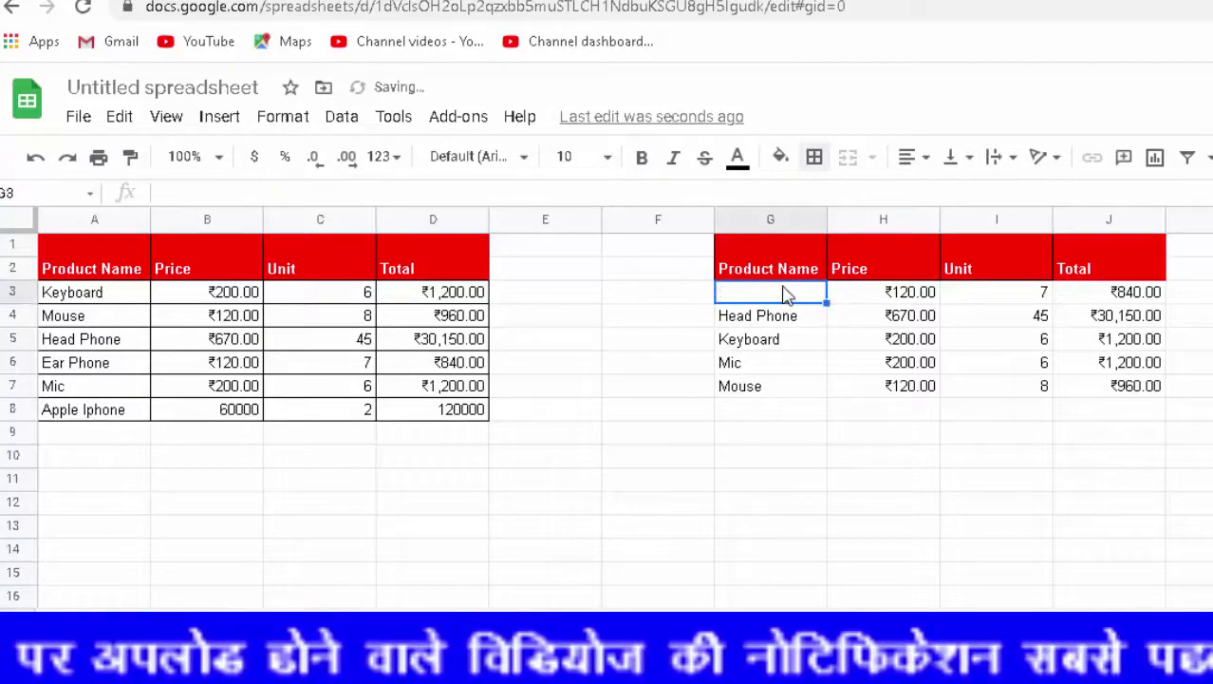
type("=s")
type("o")
type("rt")
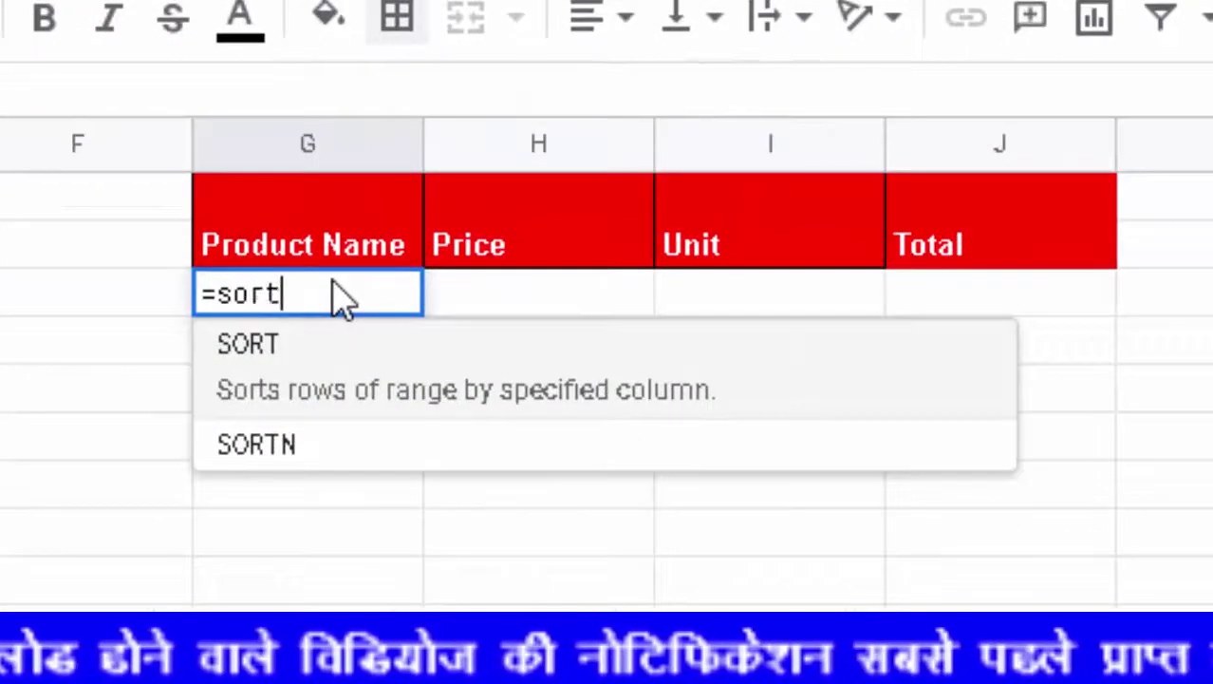
type("(")
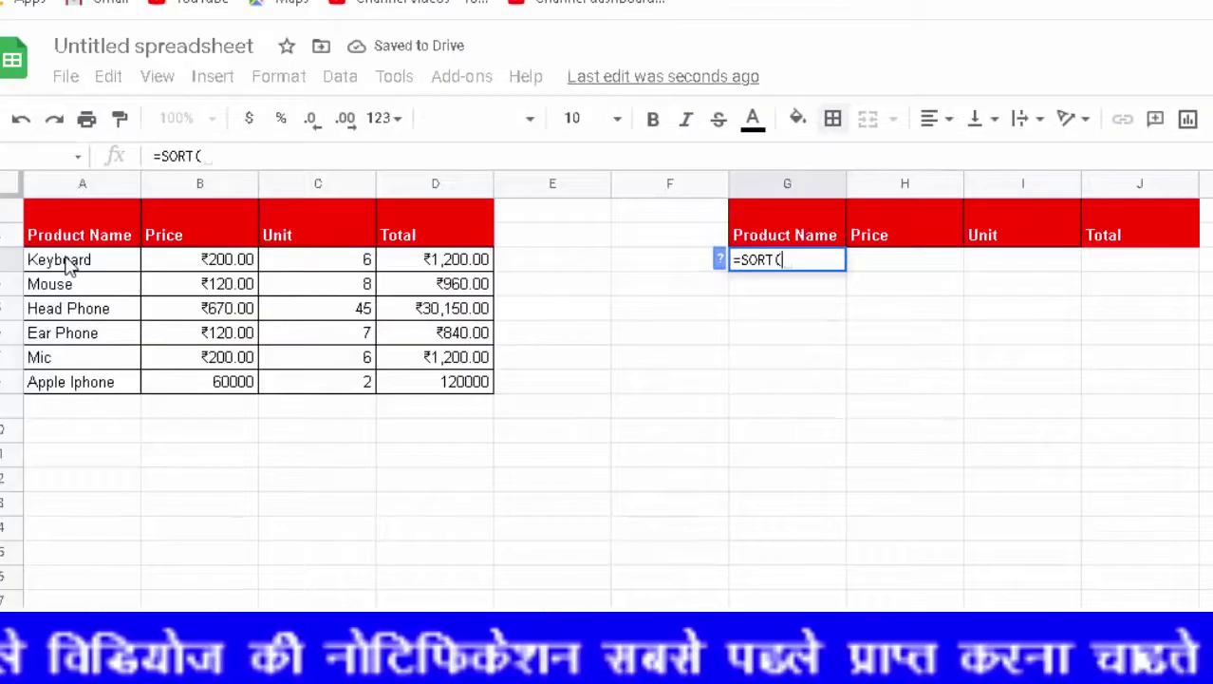
mouse_move(68, 266)
left_mouse_down()
mouse_move(121, 307)
mouse_move(309, 341)
mouse_move(461, 394)
left_mouse_up()
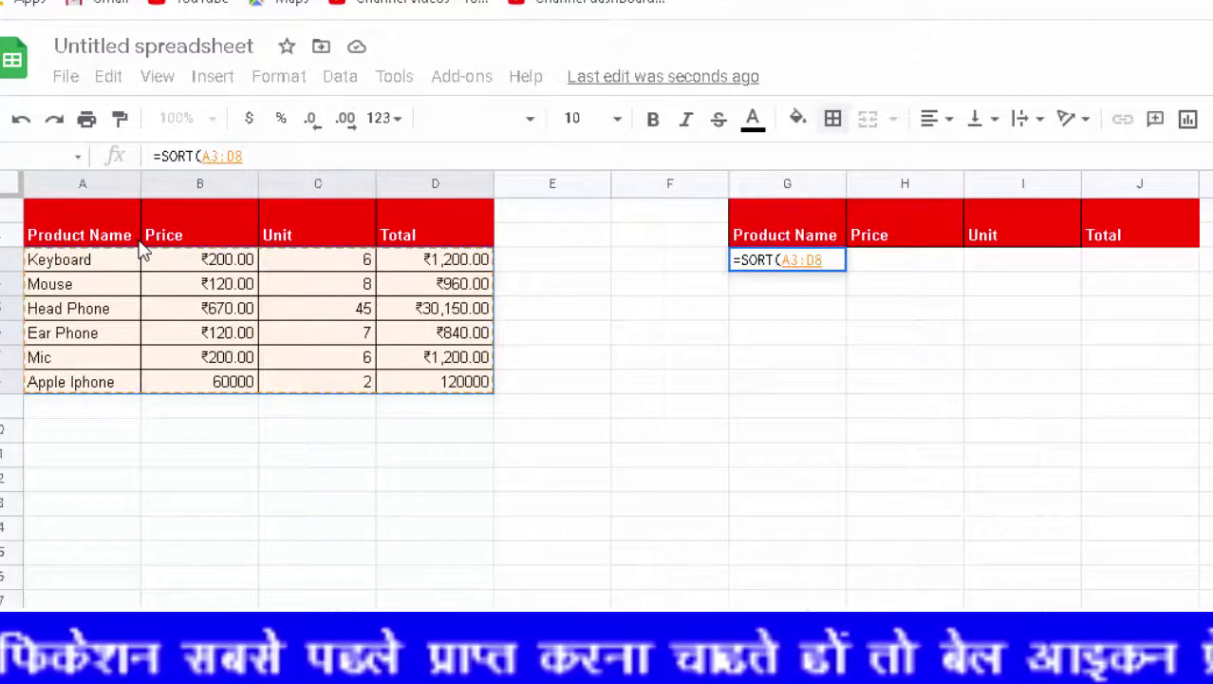
type(",")
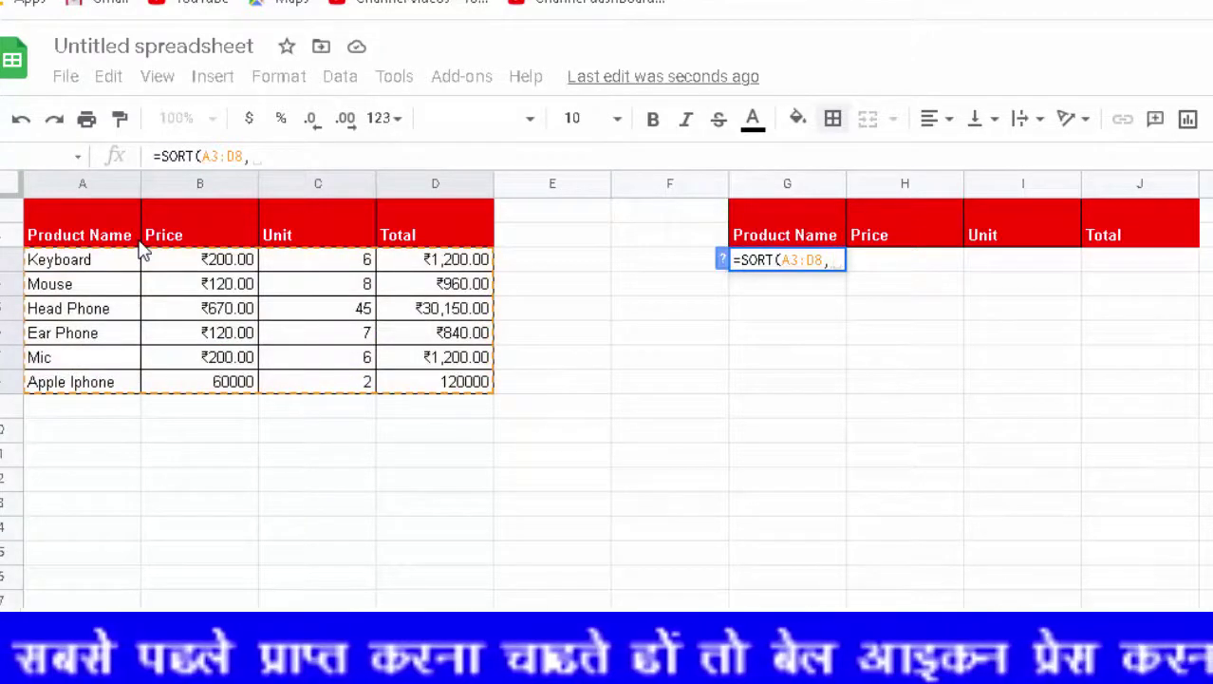
type("1")
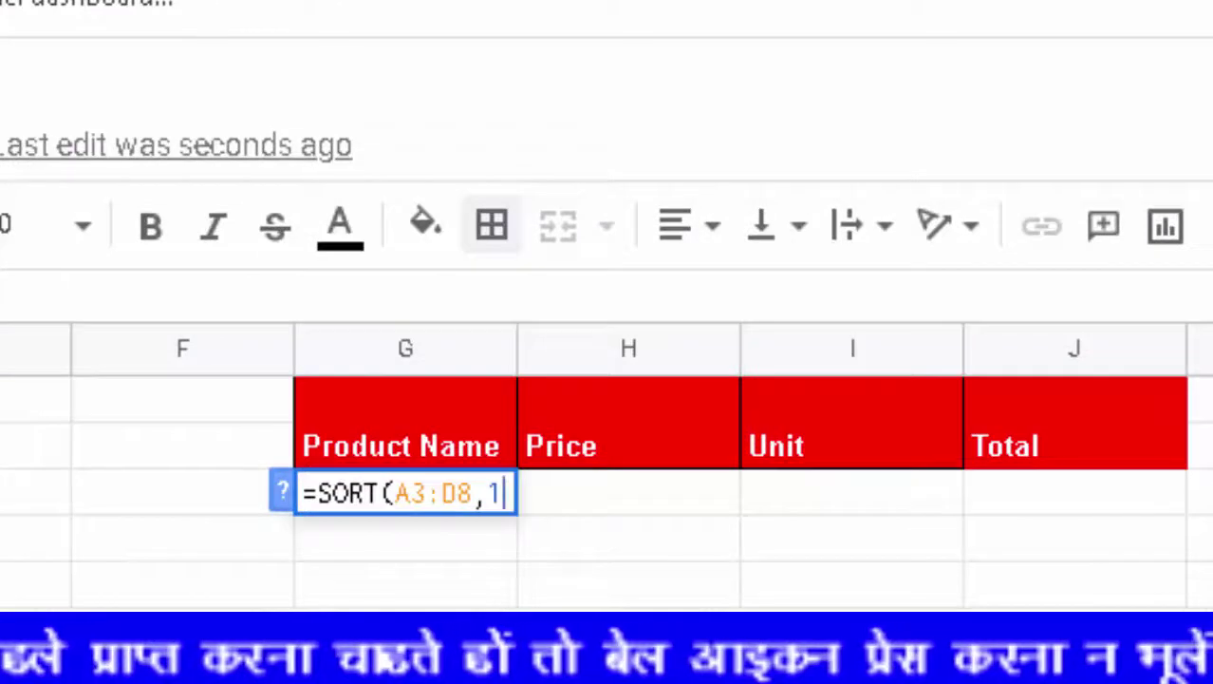
type(",tr")
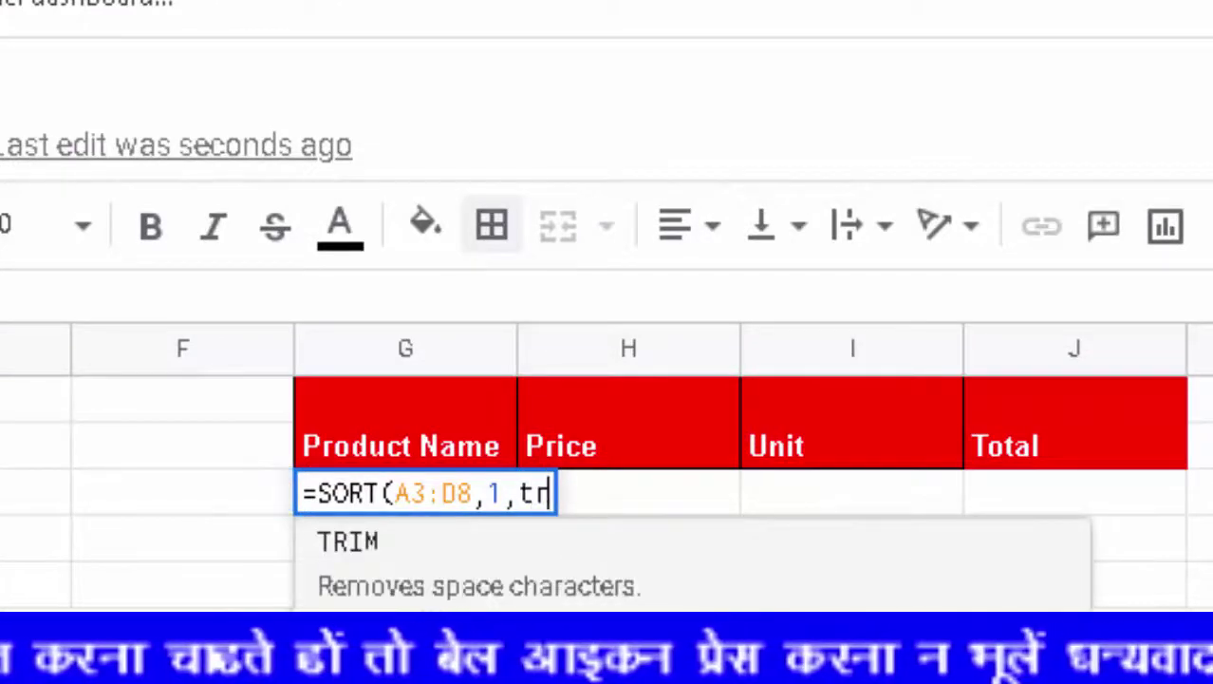
type("ue")
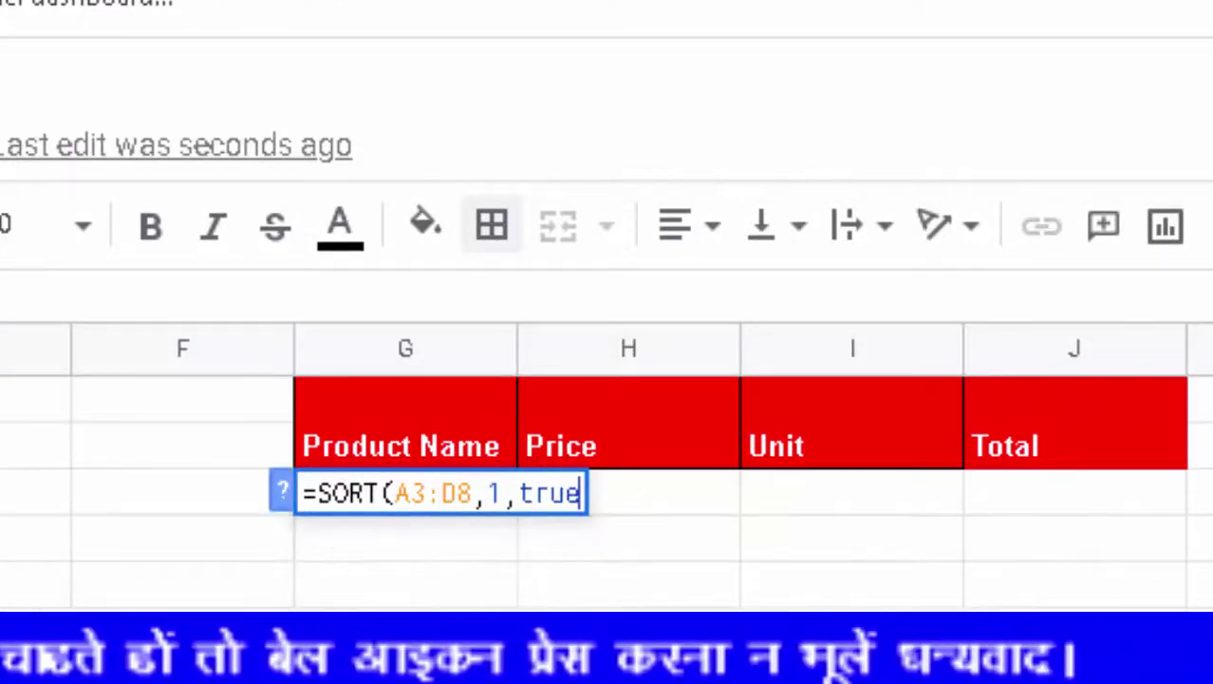
type(")")
key("Return")
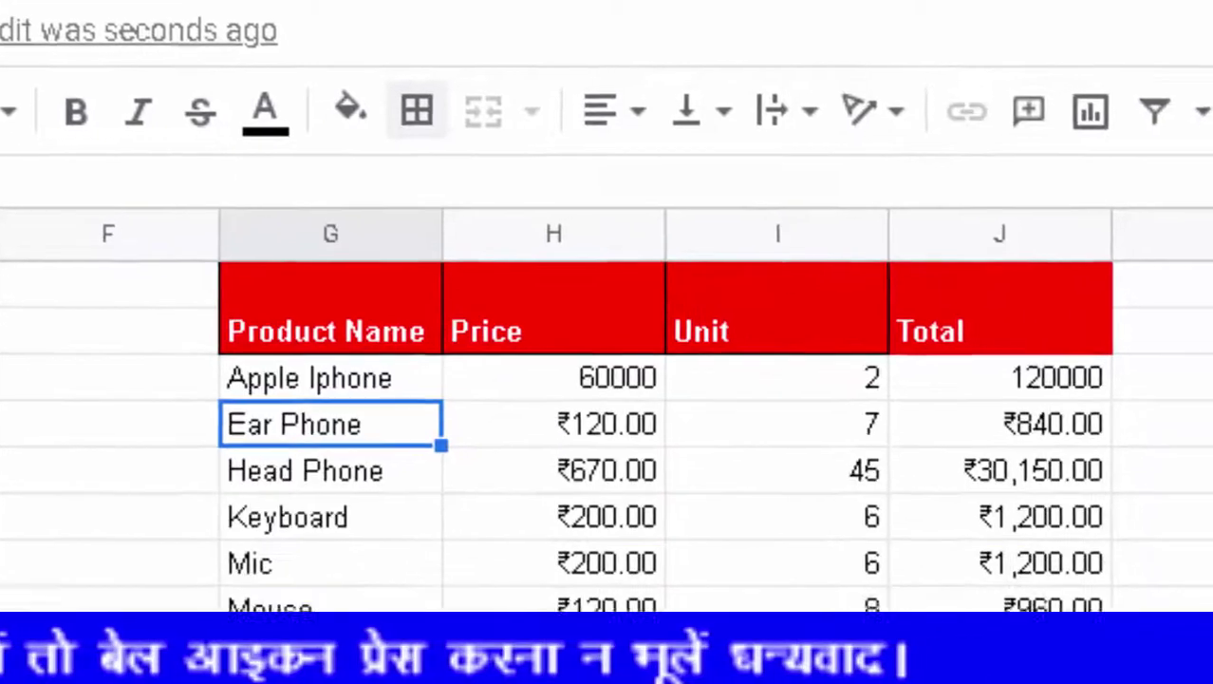